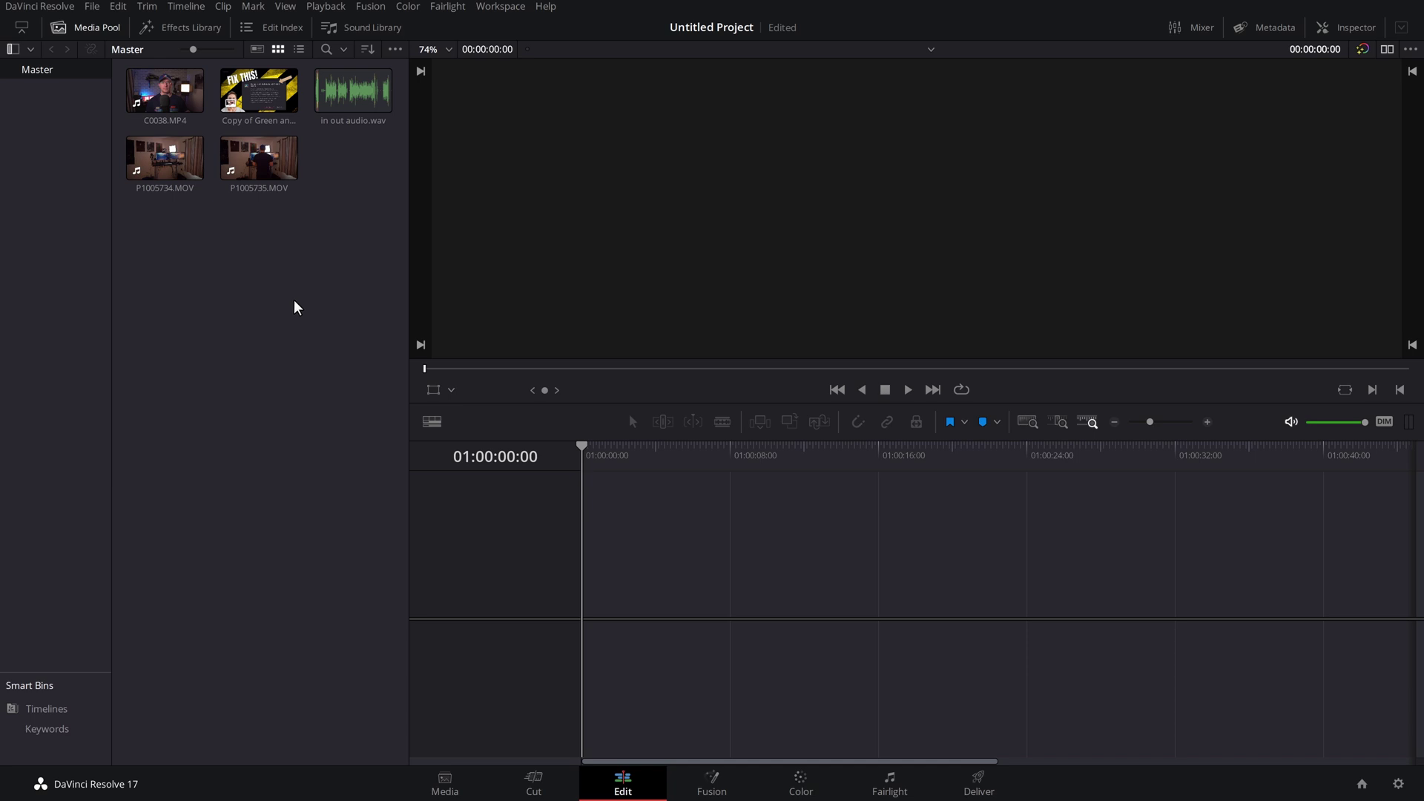
Preview C0038.MP4 in the source viewer, scrubbing forward and back through the footage
click(165, 89)
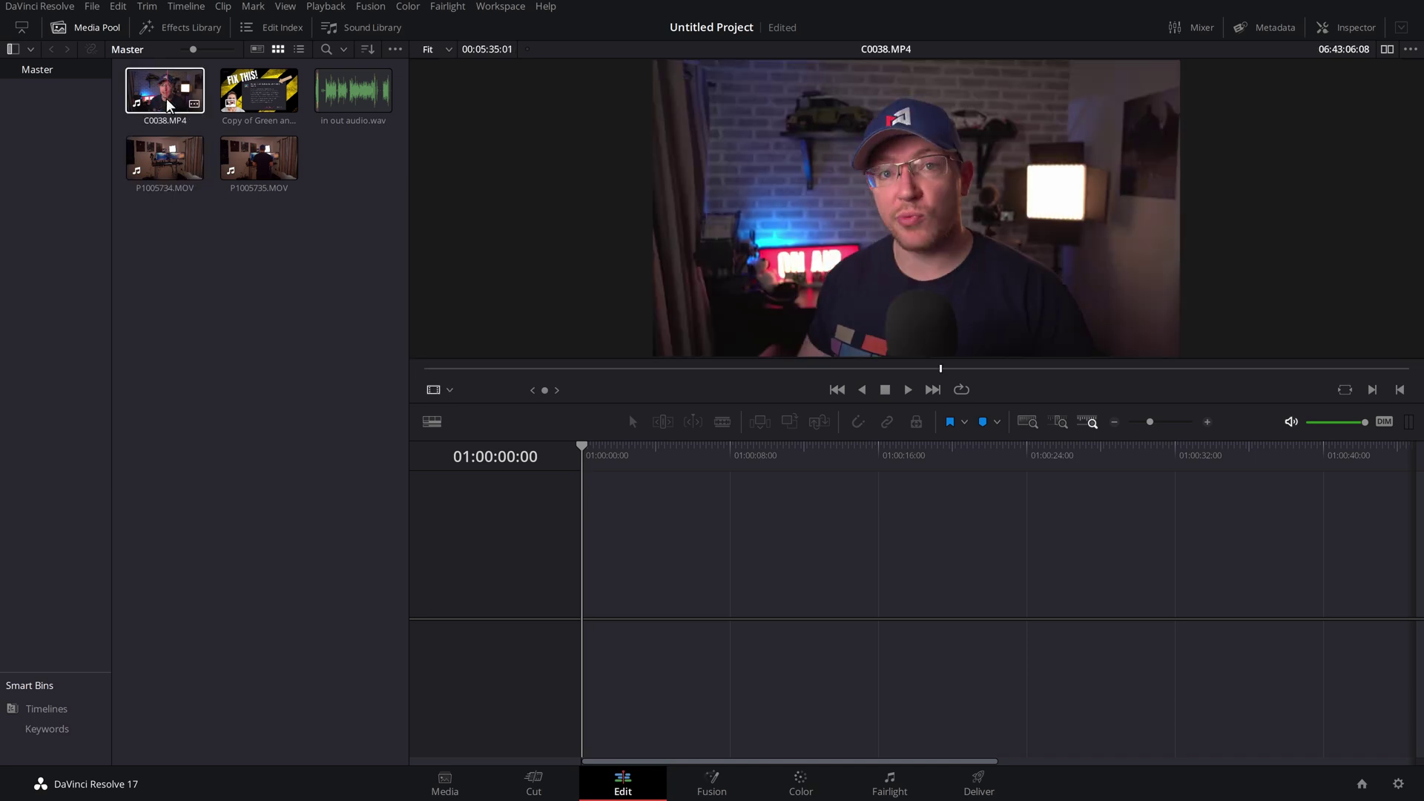
click(525, 368)
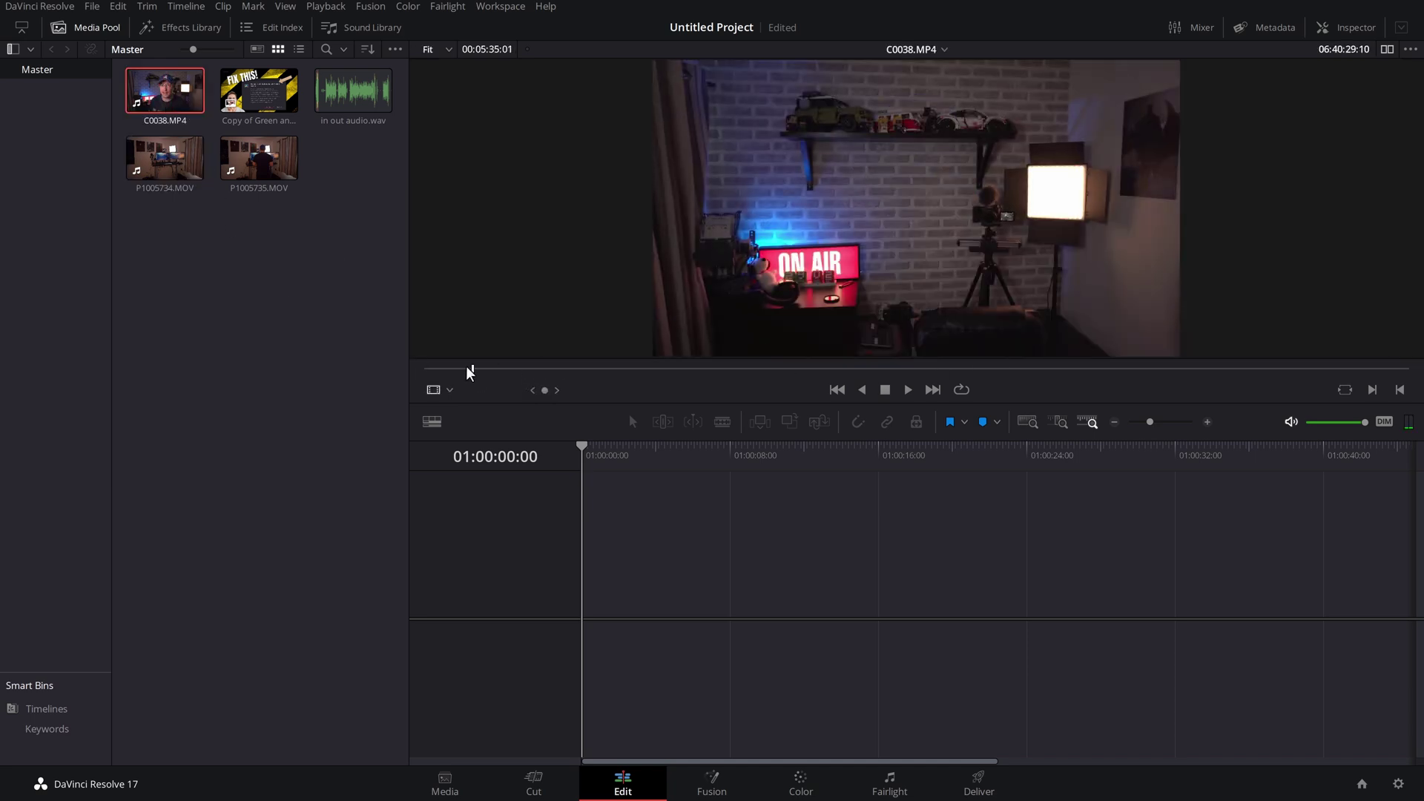
click(630, 368)
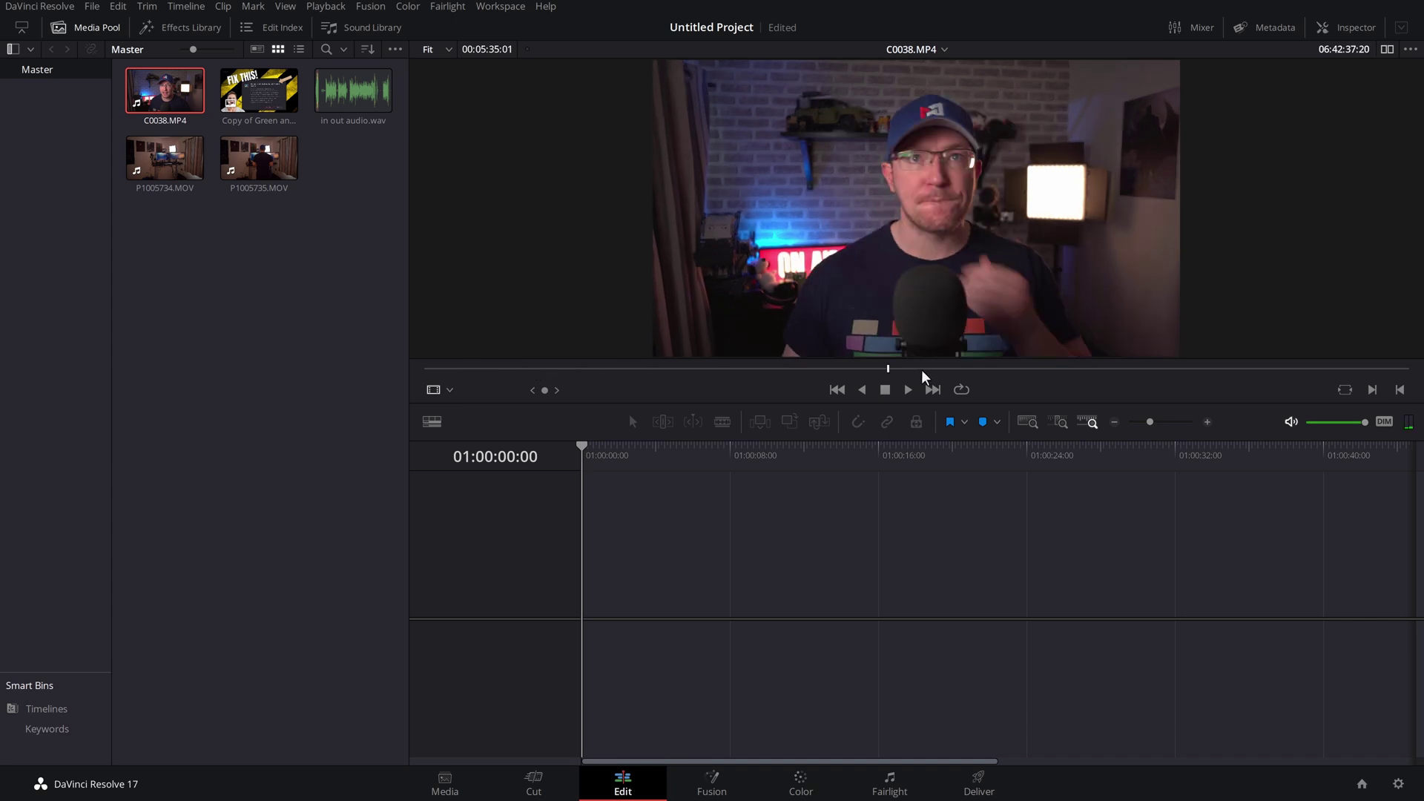
drag(600, 369, 461, 370)
Preview P1005734.MOV, P1005735.MOV, in out audio.wav and the thumbnail image, then dismiss the limitation notice
click(167, 172)
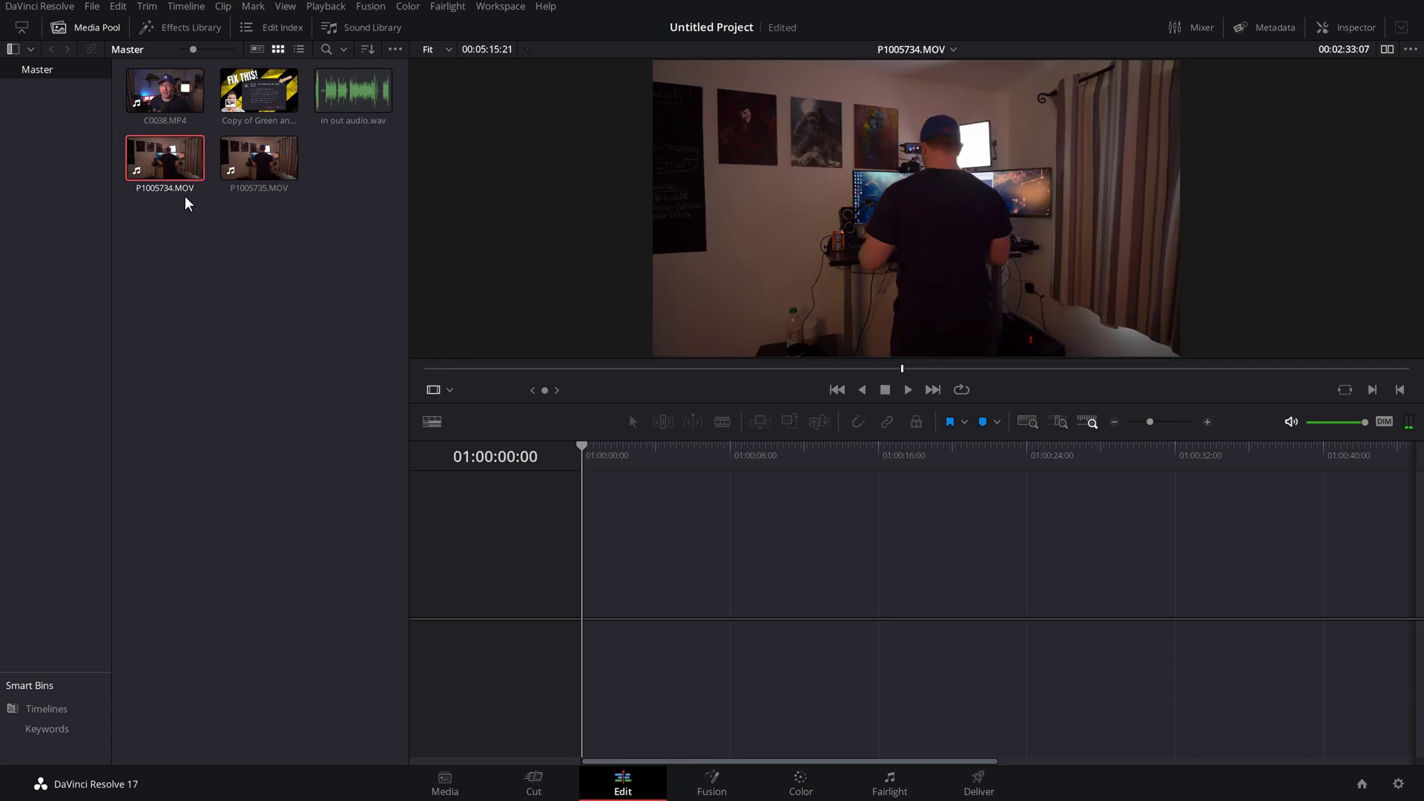
click(245, 185)
click(199, 151)
click(350, 110)
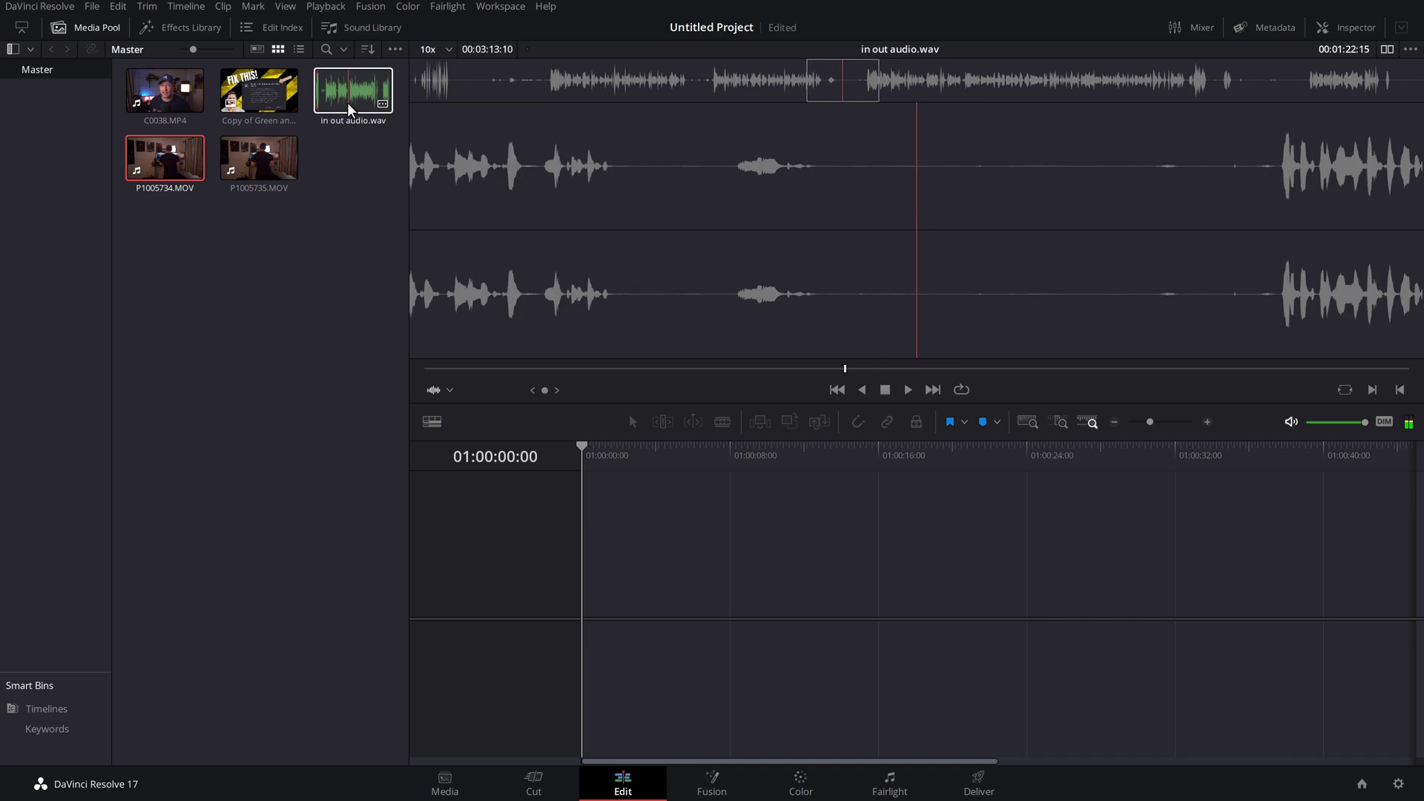
click(346, 207)
click(237, 100)
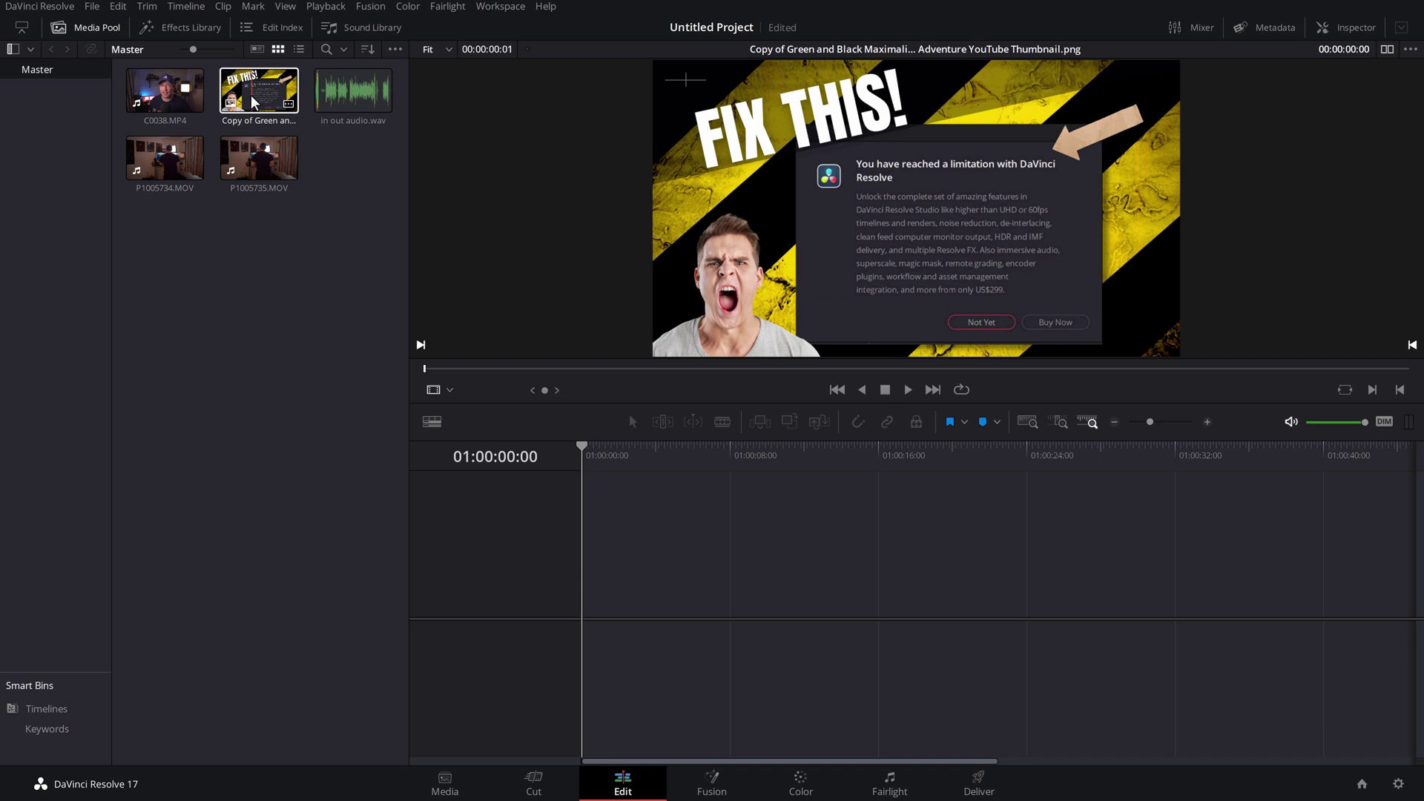
click(302, 322)
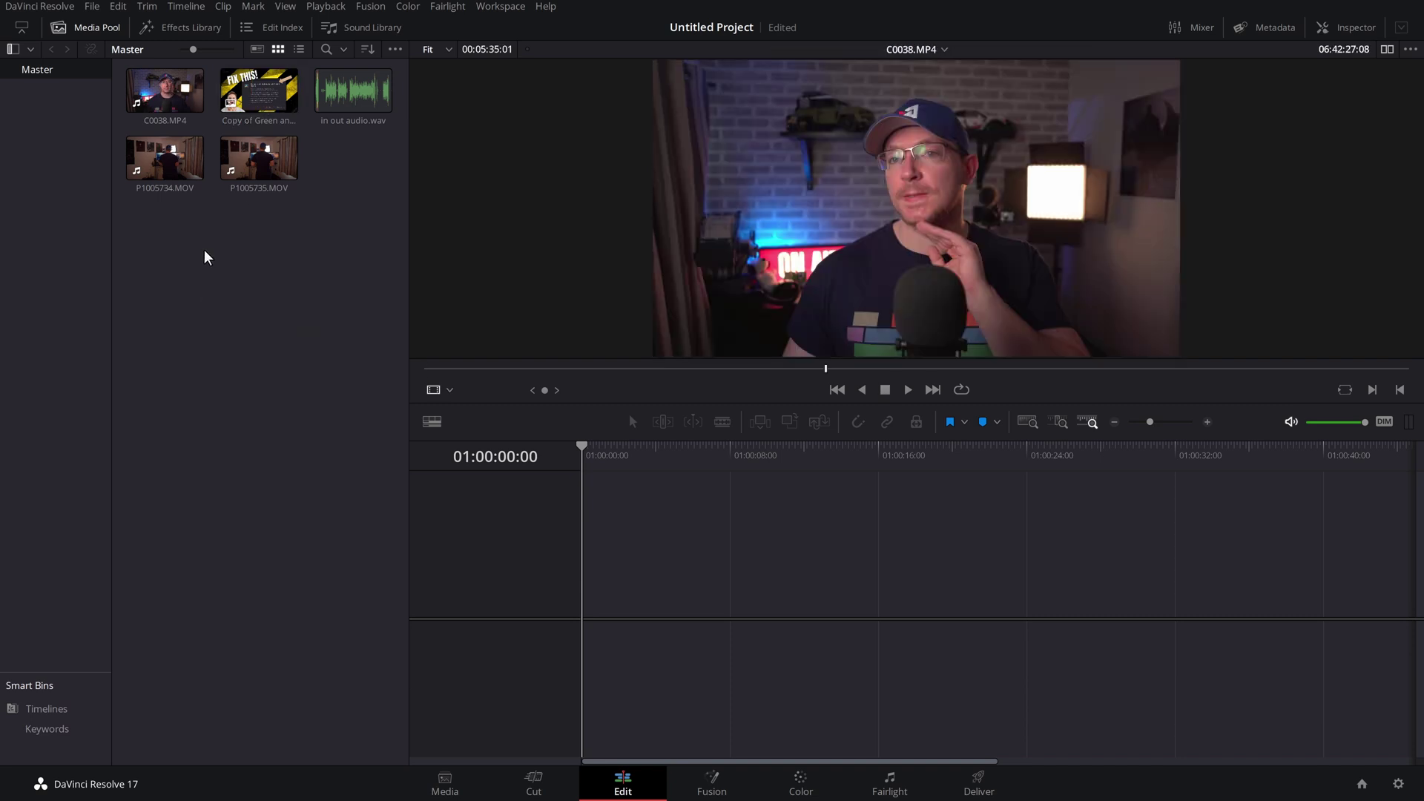
Start Timeline 1 with C0038.MP4 on V1/A1 and place P1005734.MOV on V2/A2 above it
drag(165, 91, 588, 584)
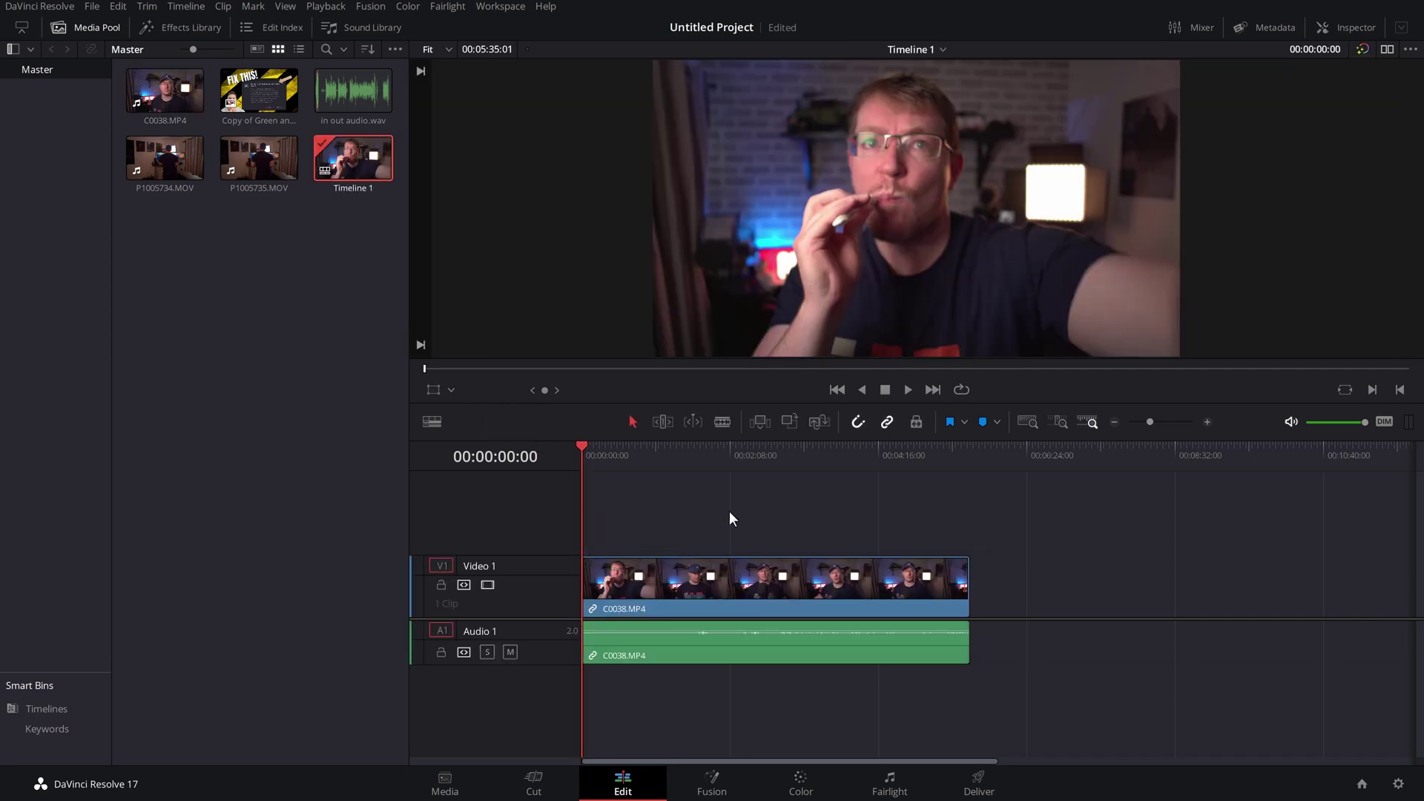
click(300, 346)
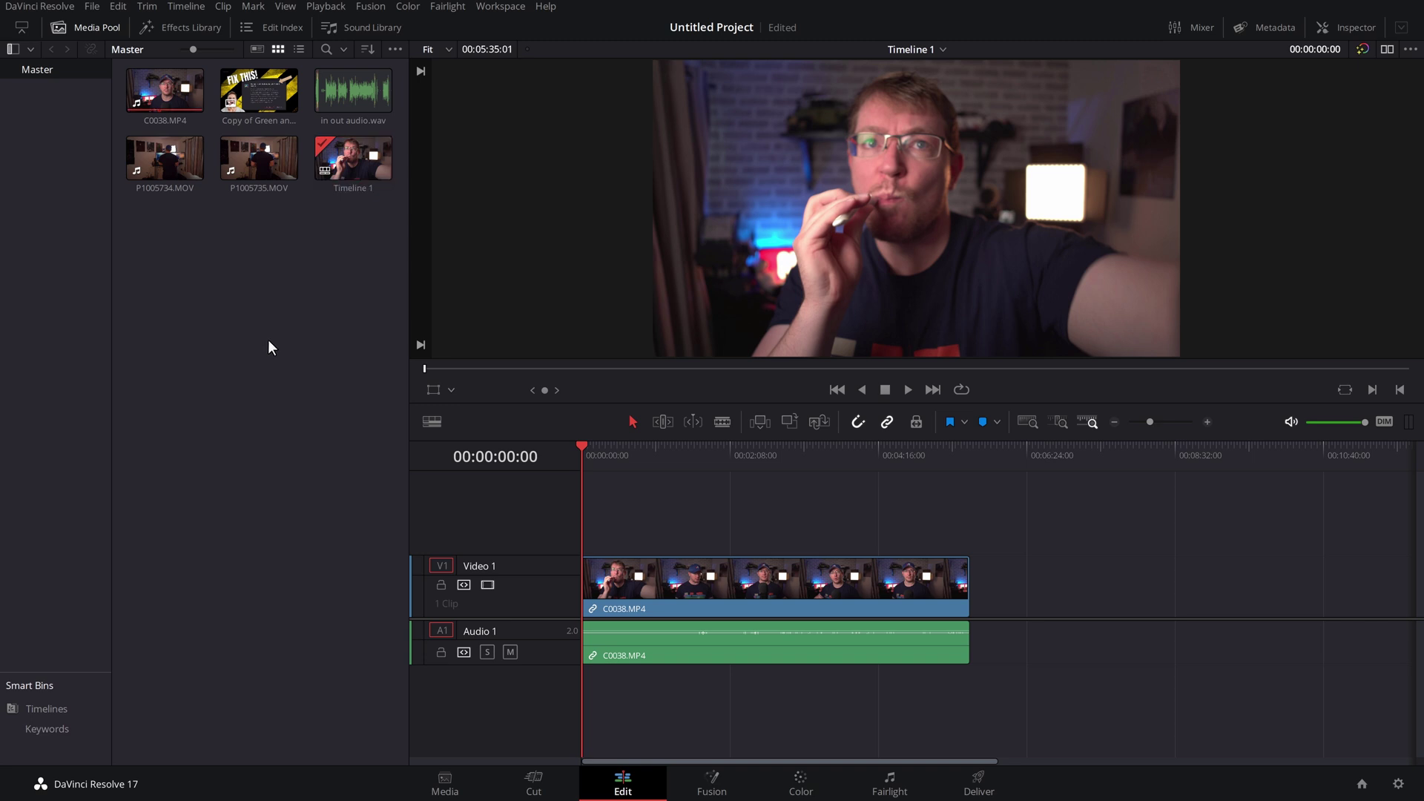
click(165, 157)
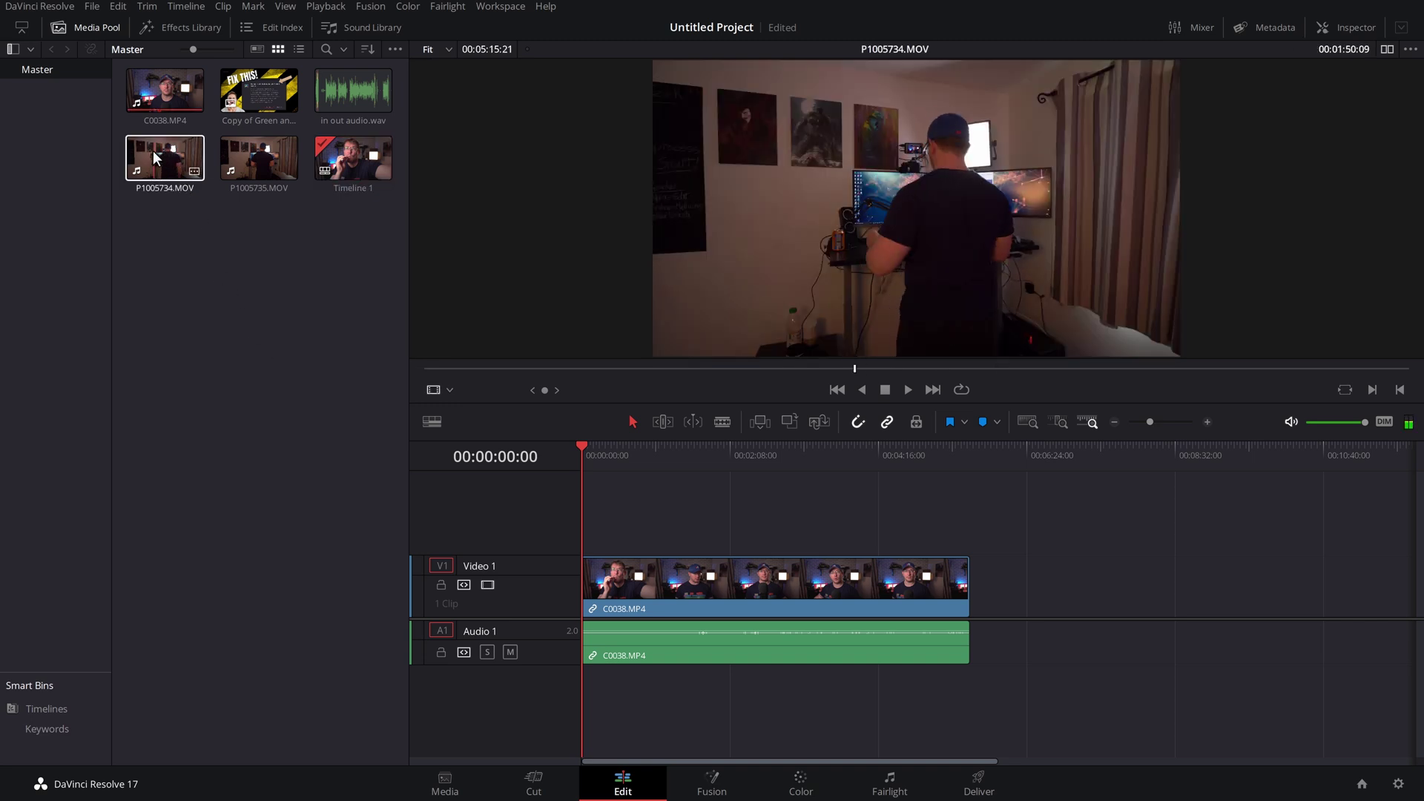
drag(165, 157, 742, 519)
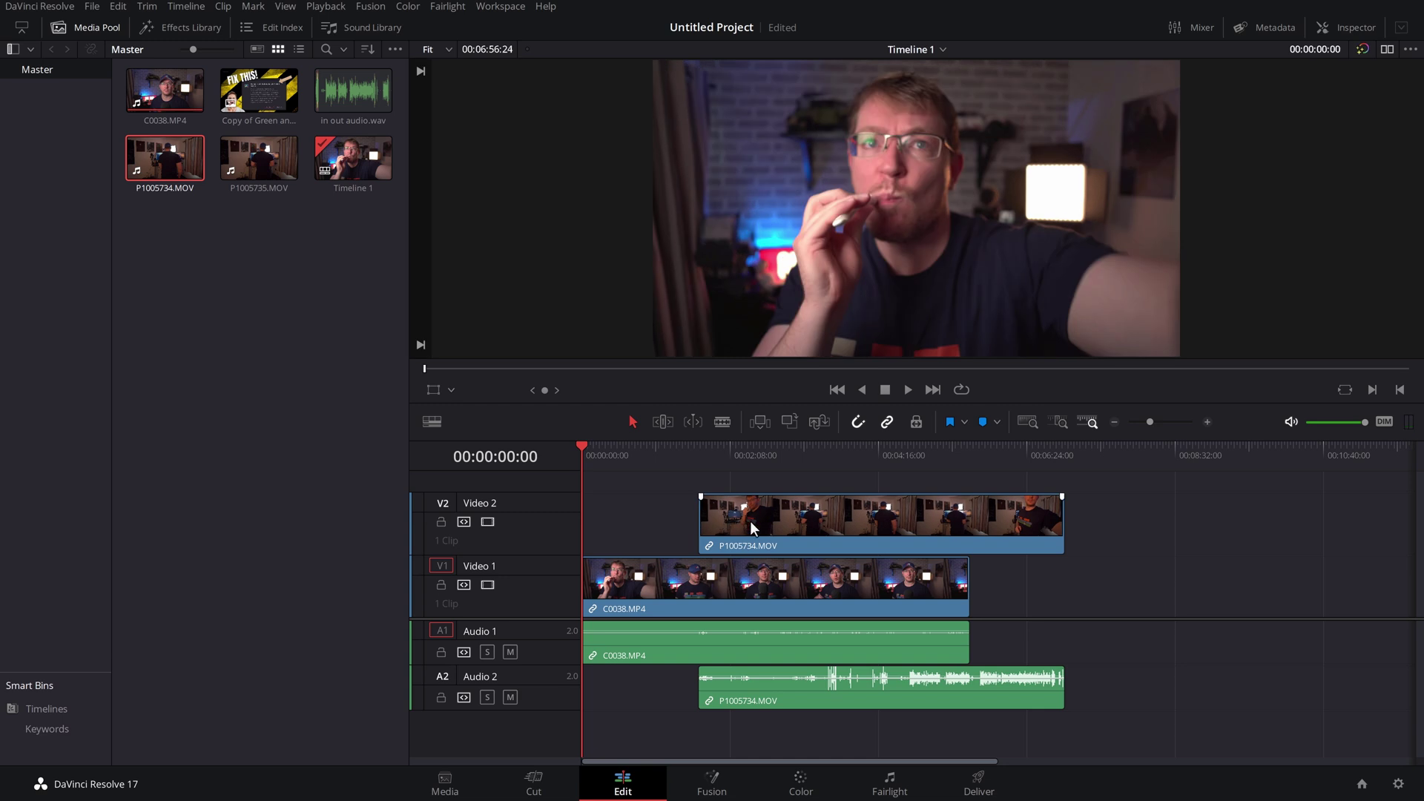
Select all four timeline clips and bring up the Auto Align Clips options
drag(1141, 703, 872, 645)
right_click(795, 580)
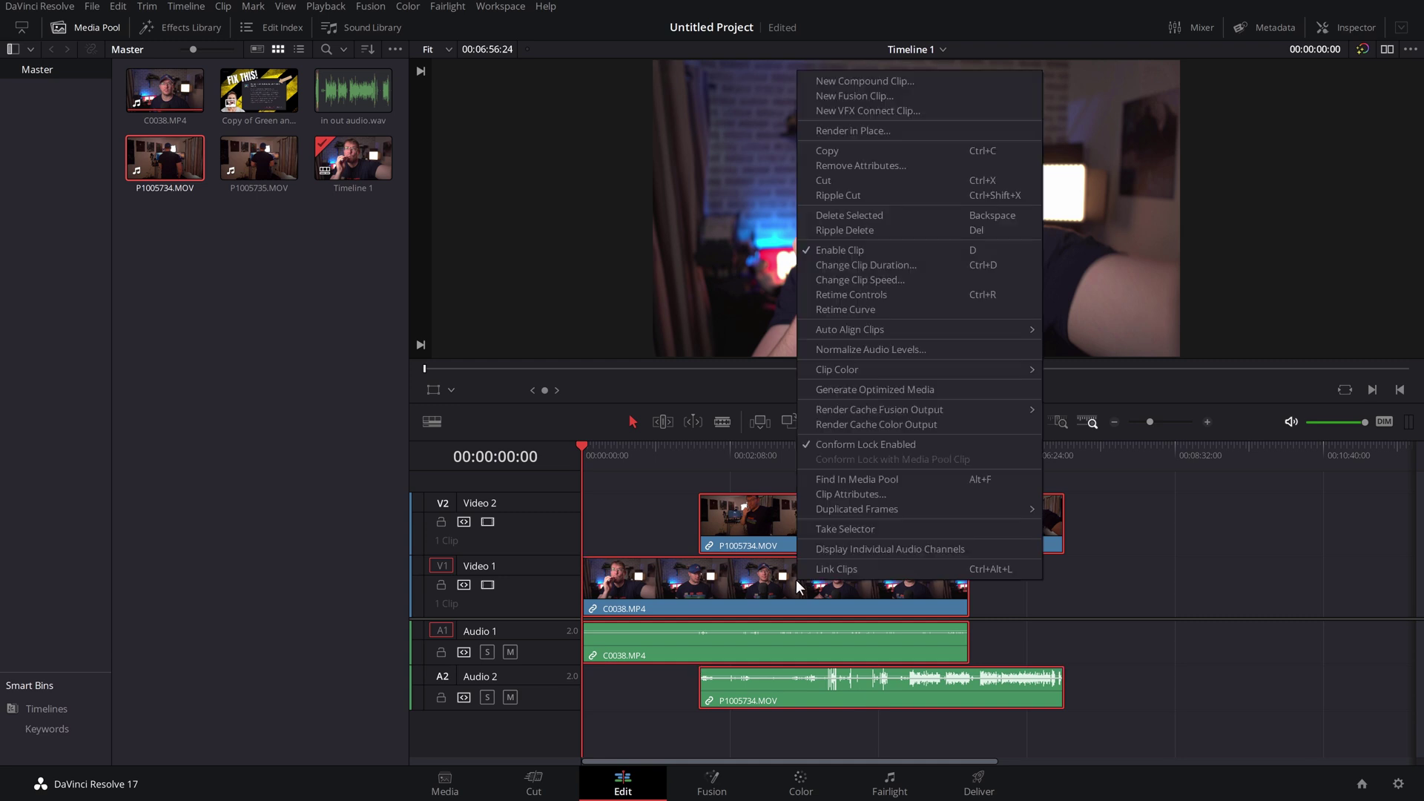
mouse_move(878, 331)
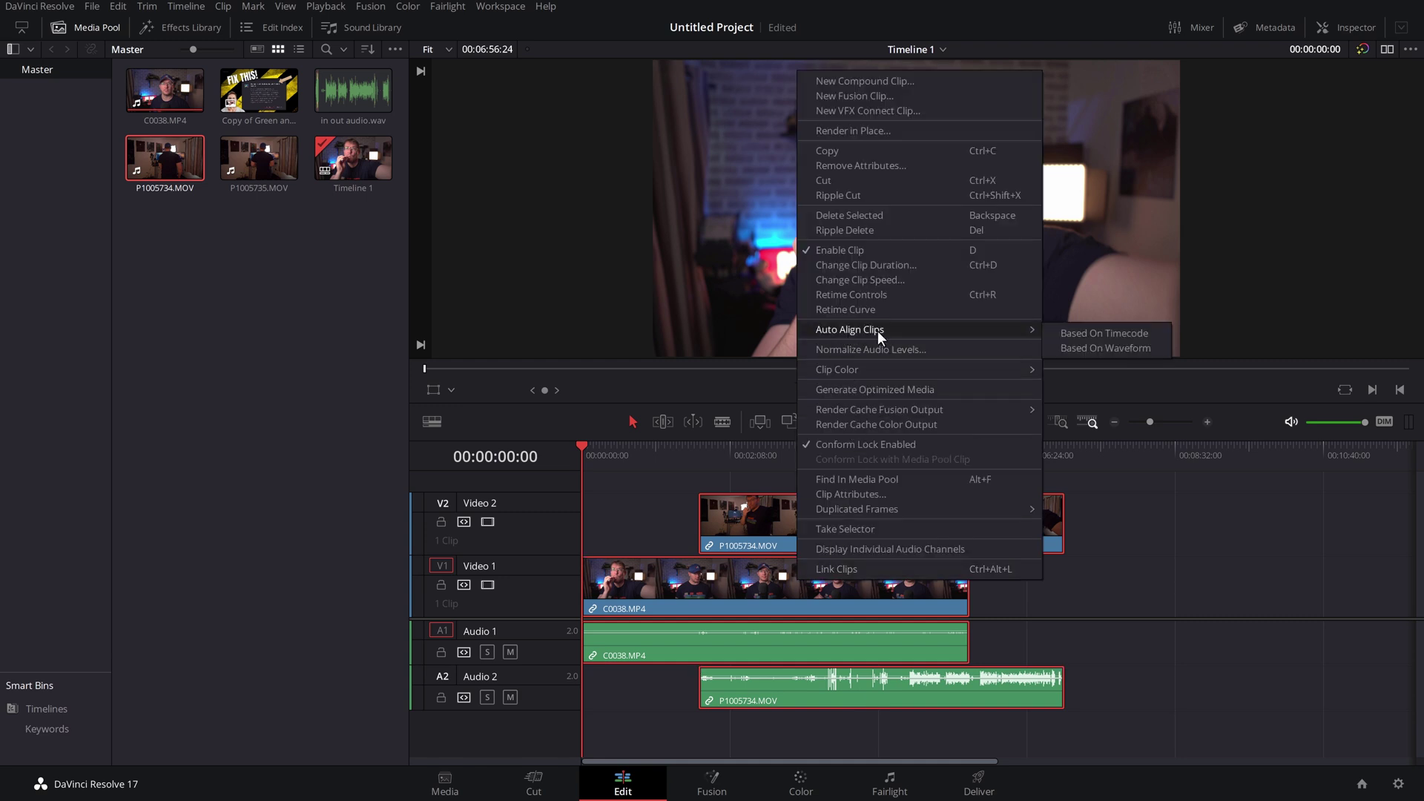
Sync P1005734.MOV to C0038.MP4 based on waveform and move the playhead to 00:03:32:12
click(1084, 349)
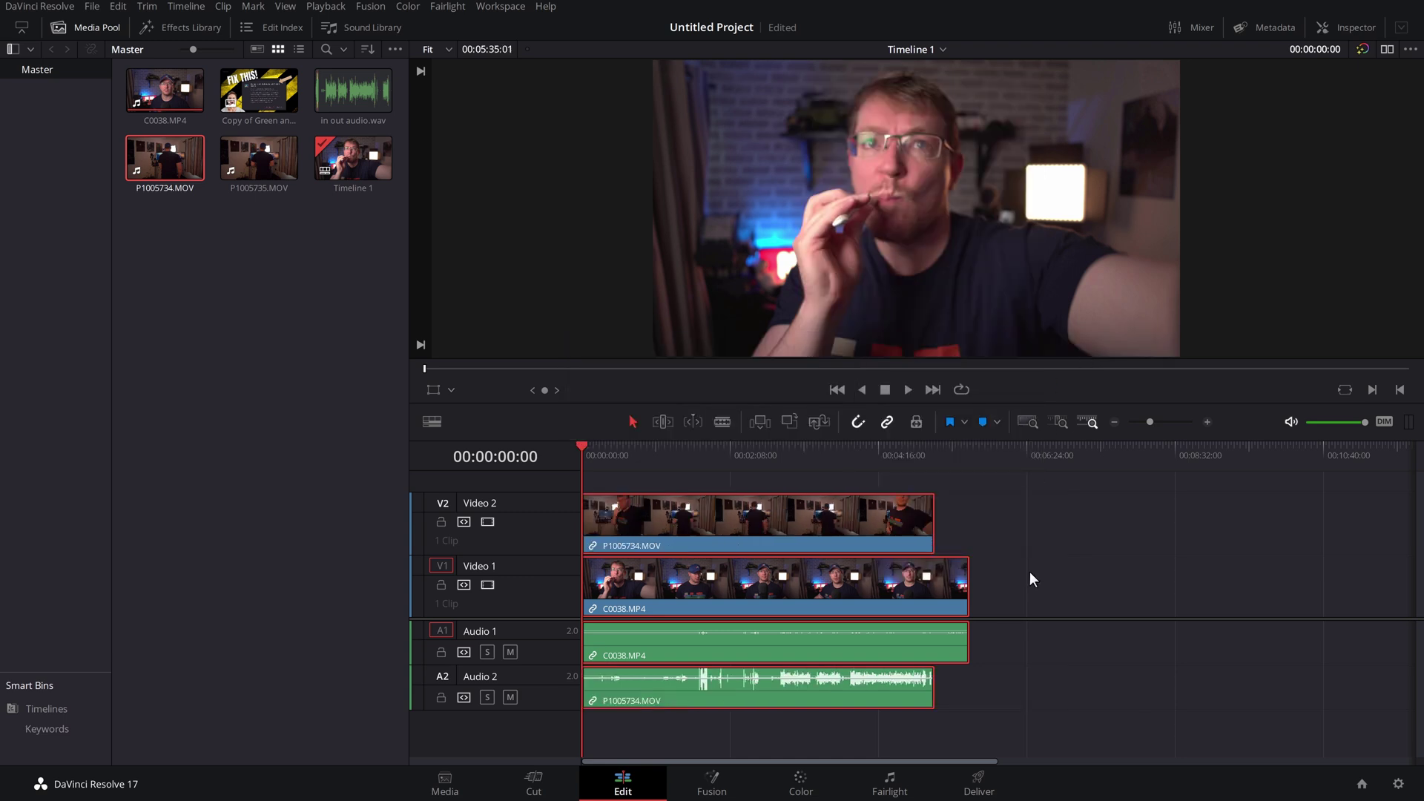
click(1118, 651)
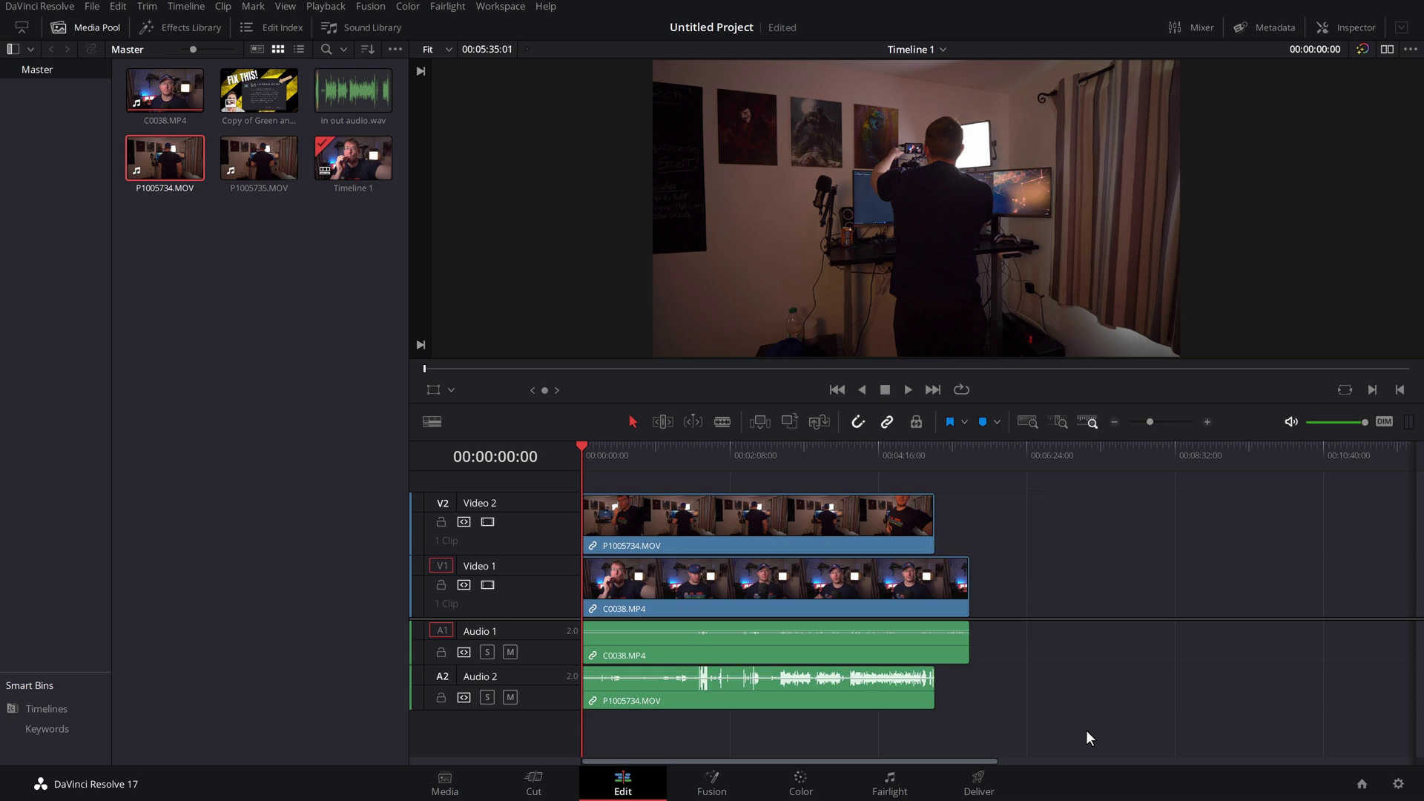
drag(601, 454, 827, 448)
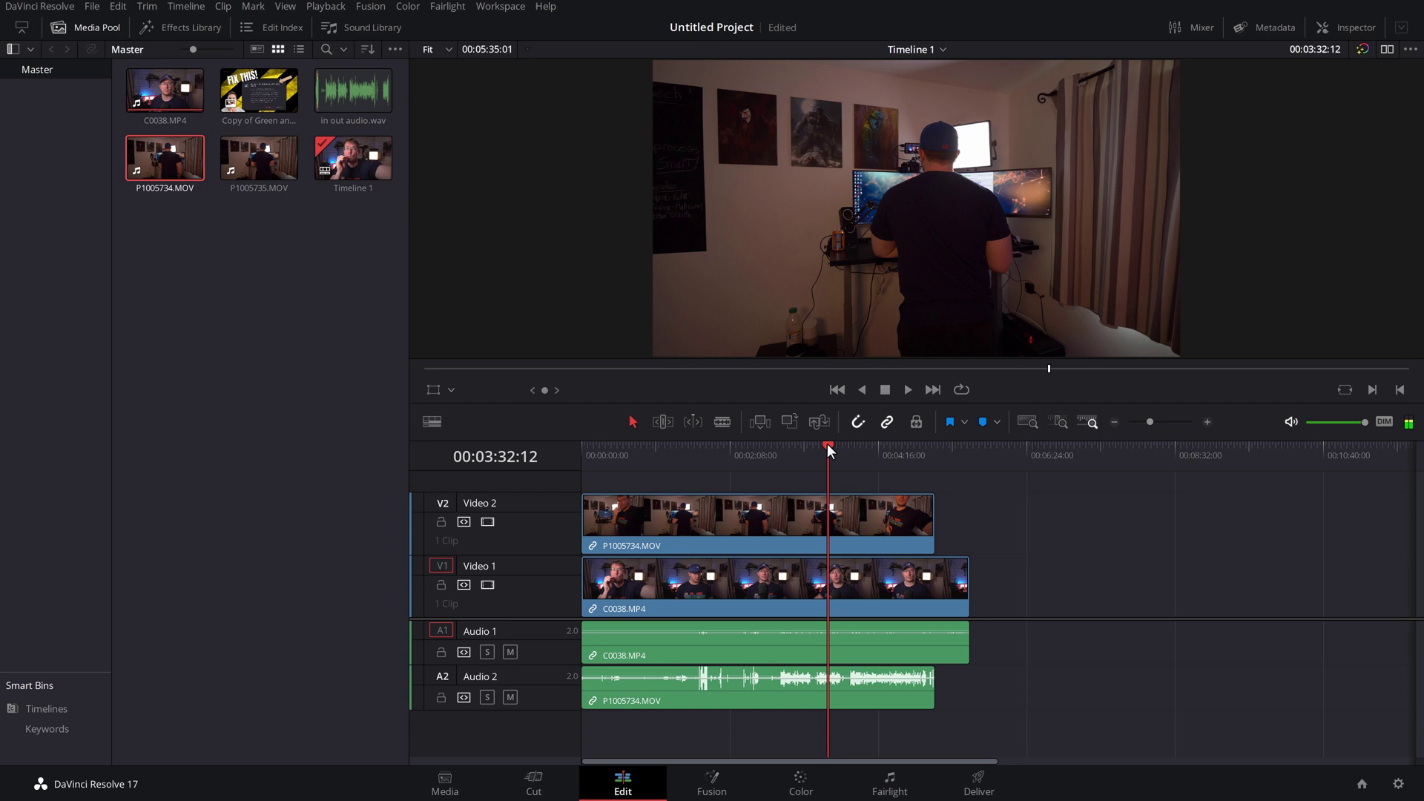
Add P1005735.MOV after P1005734 on V2/A2 and auto-align it to C0038 based on waveform
click(327, 353)
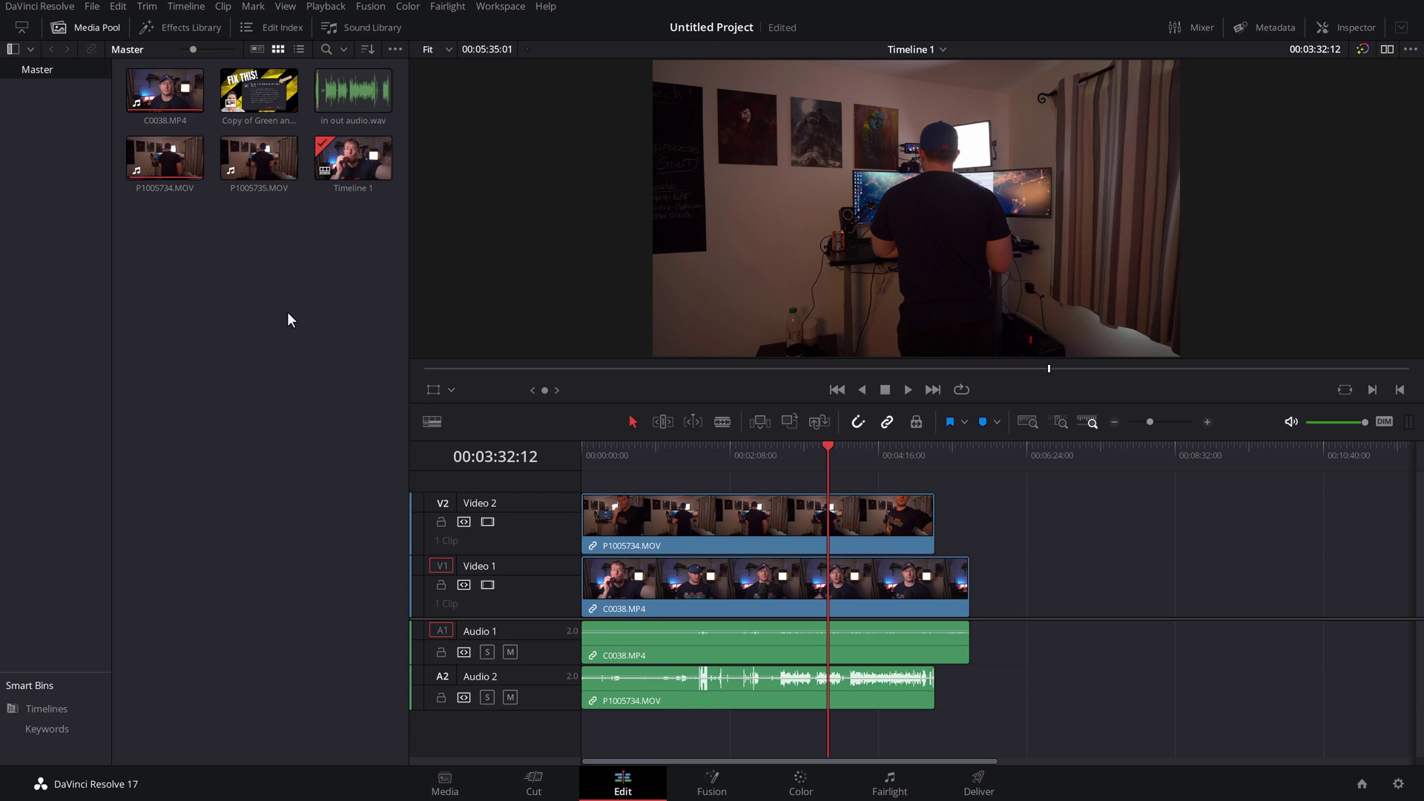
drag(260, 159, 969, 518)
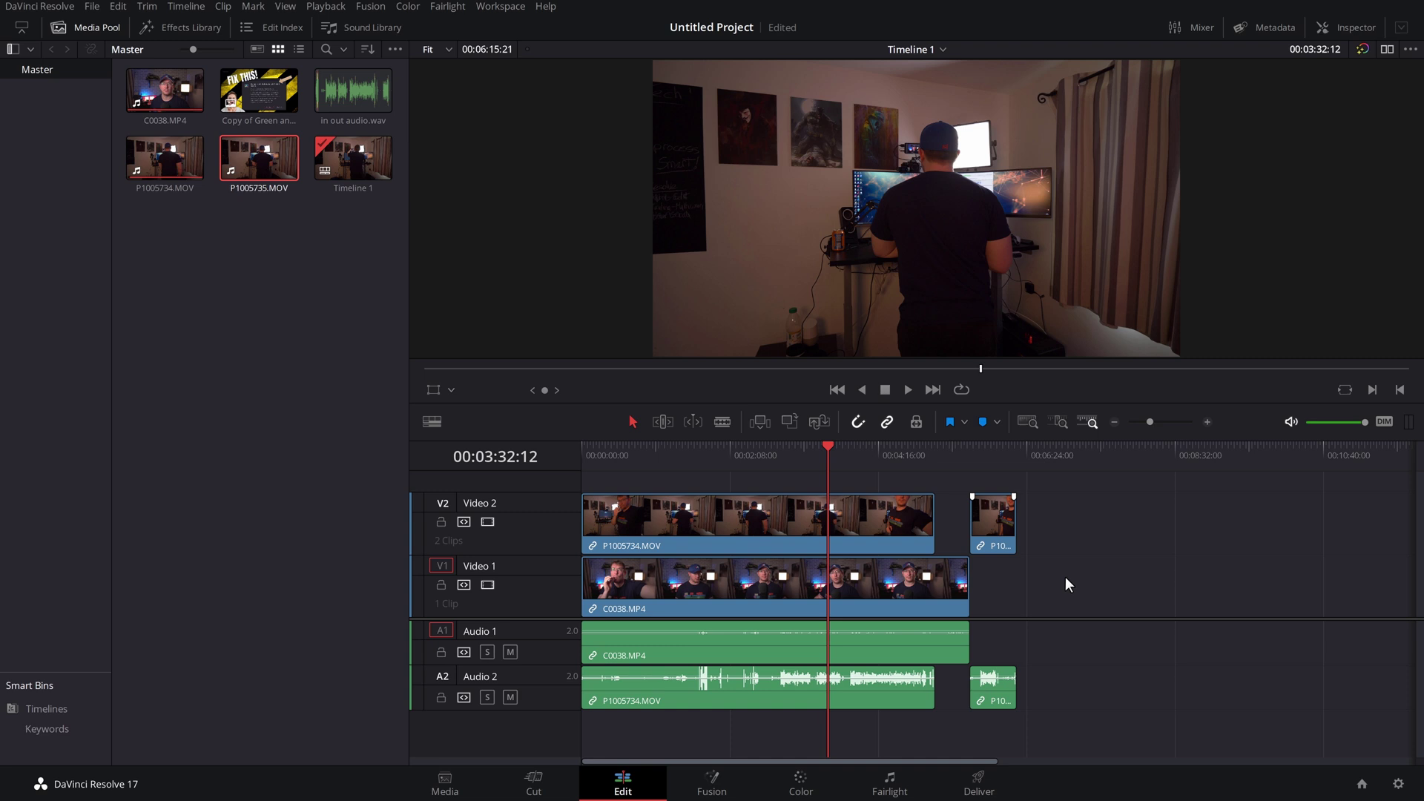
drag(1106, 589, 958, 495)
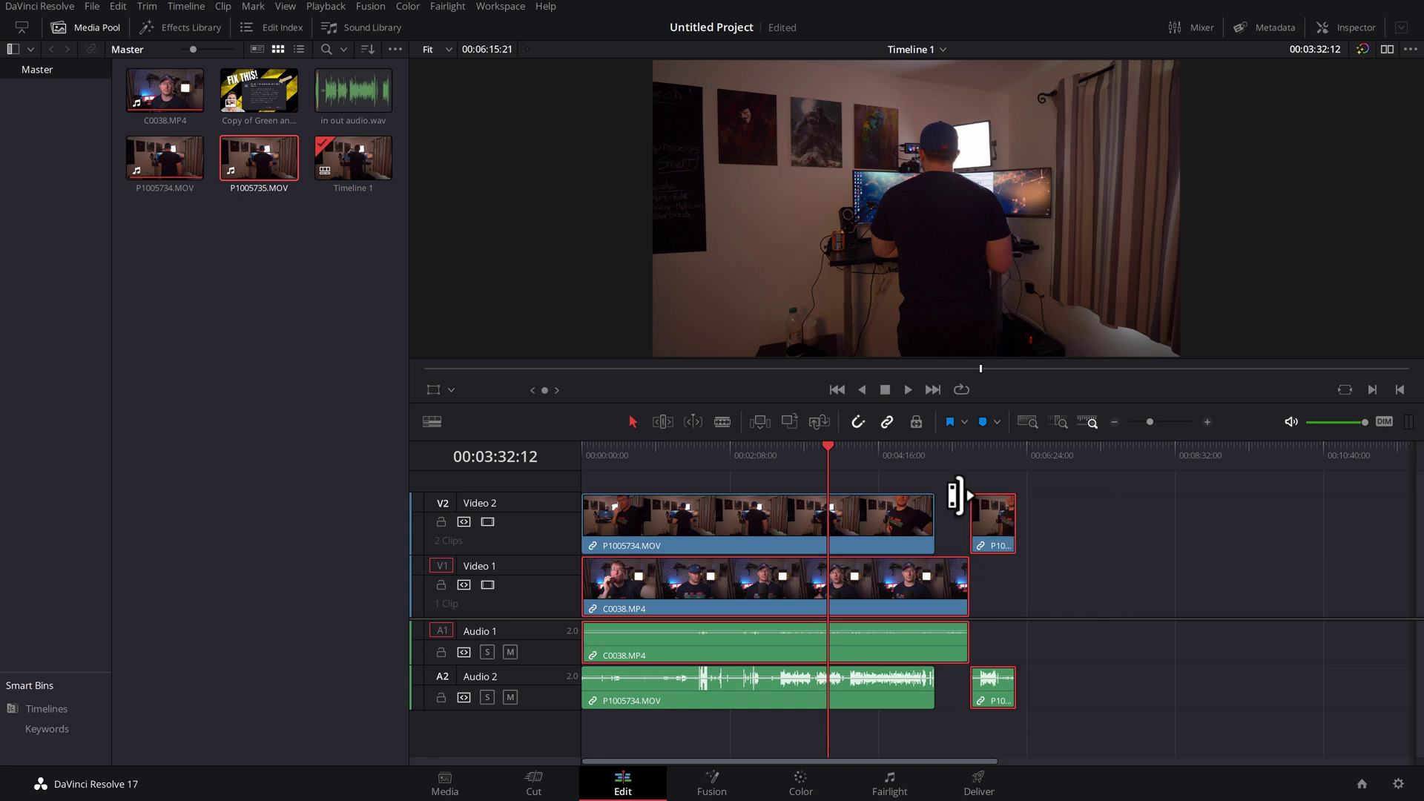
right_click(940, 566)
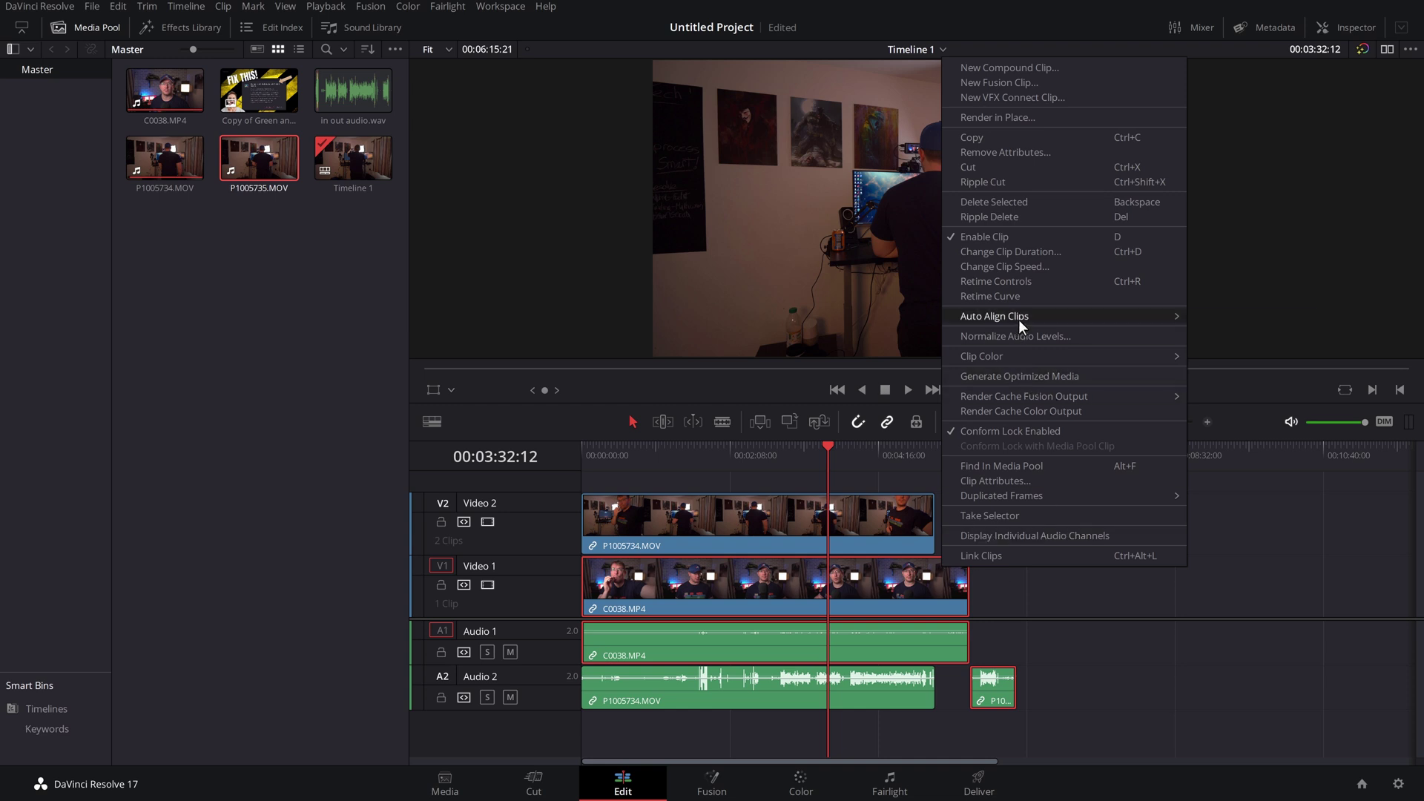
mouse_move(1021, 319)
click(1252, 335)
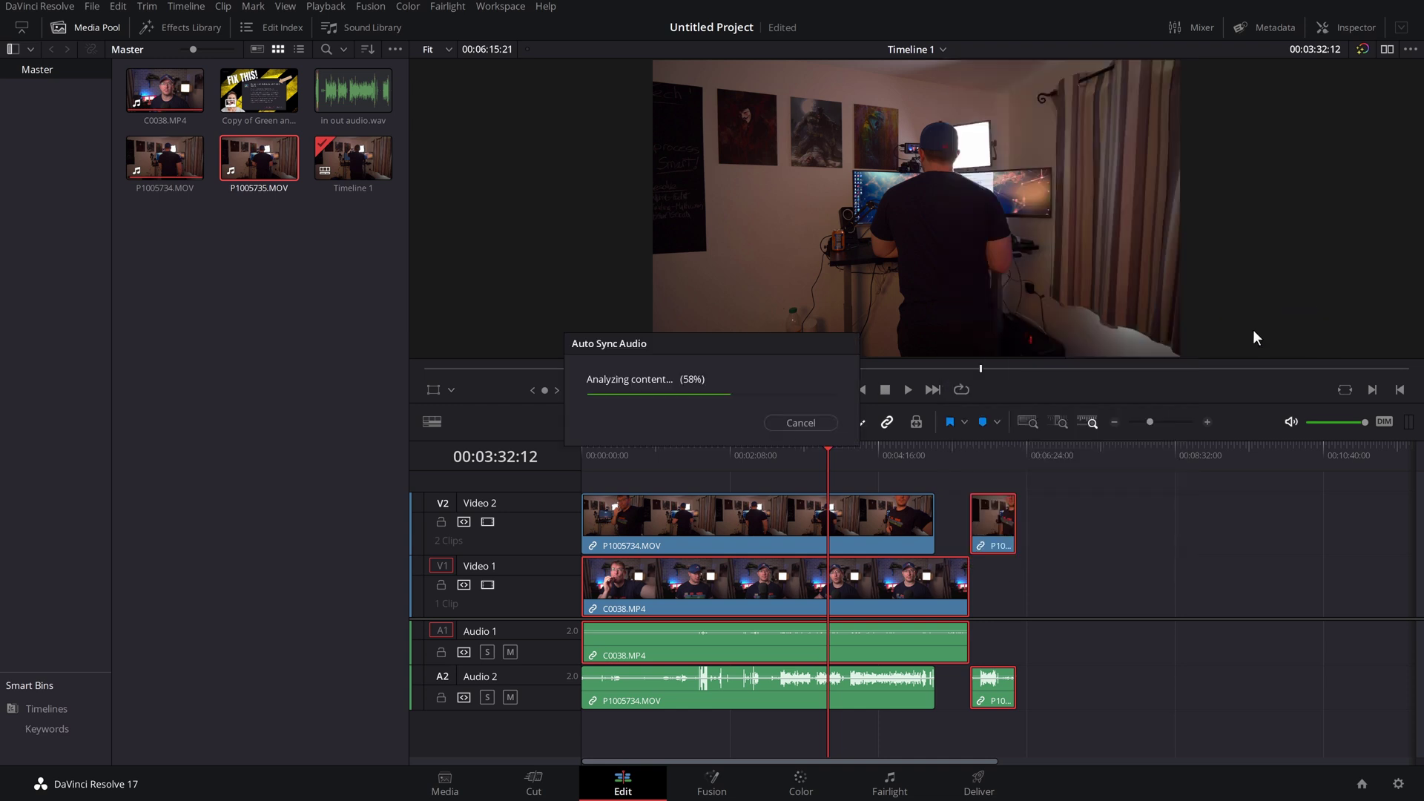
click(1083, 563)
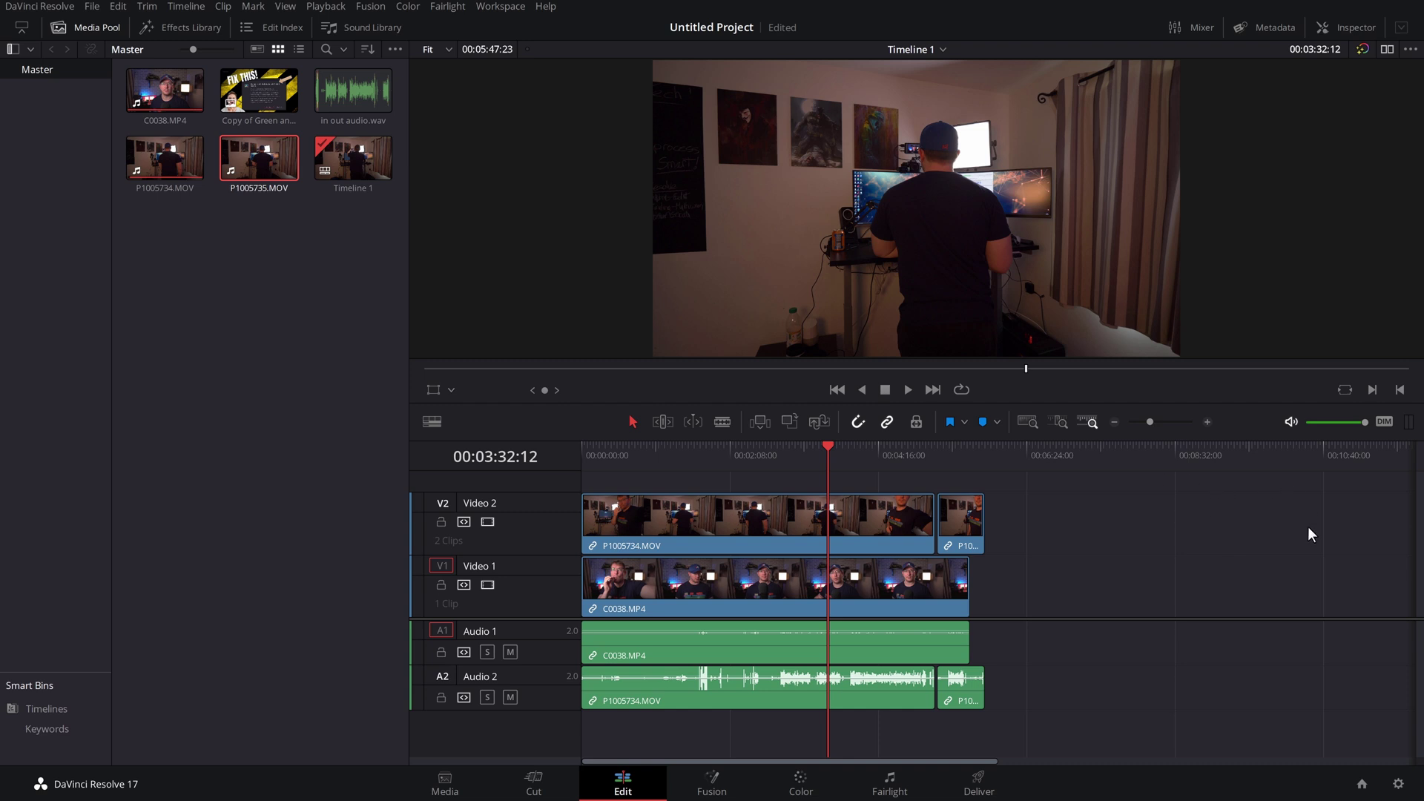
Place in out audio.wav on Audio 3 and auto-align it with C0038.MP4 based on waveform
click(346, 98)
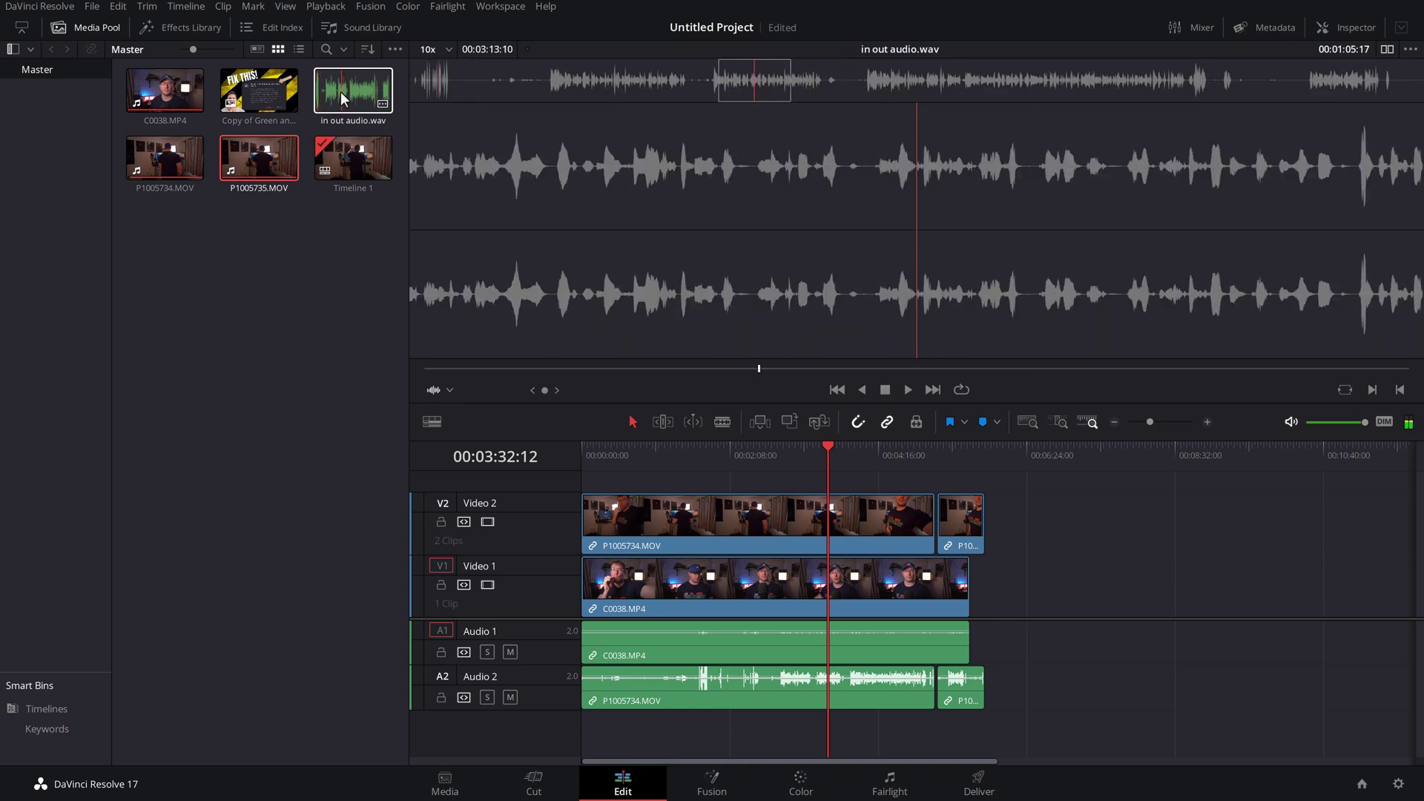
drag(339, 79, 768, 723)
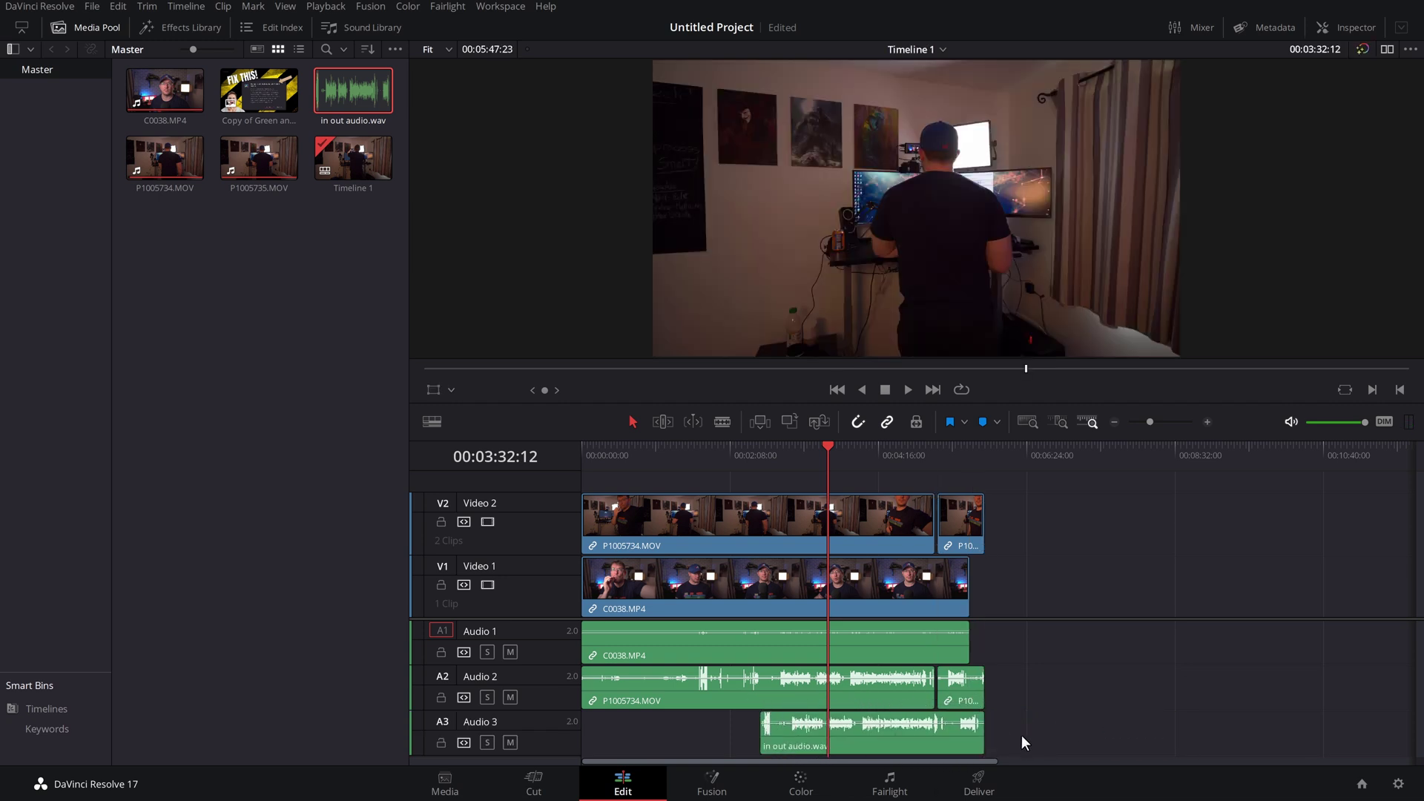
click(902, 746)
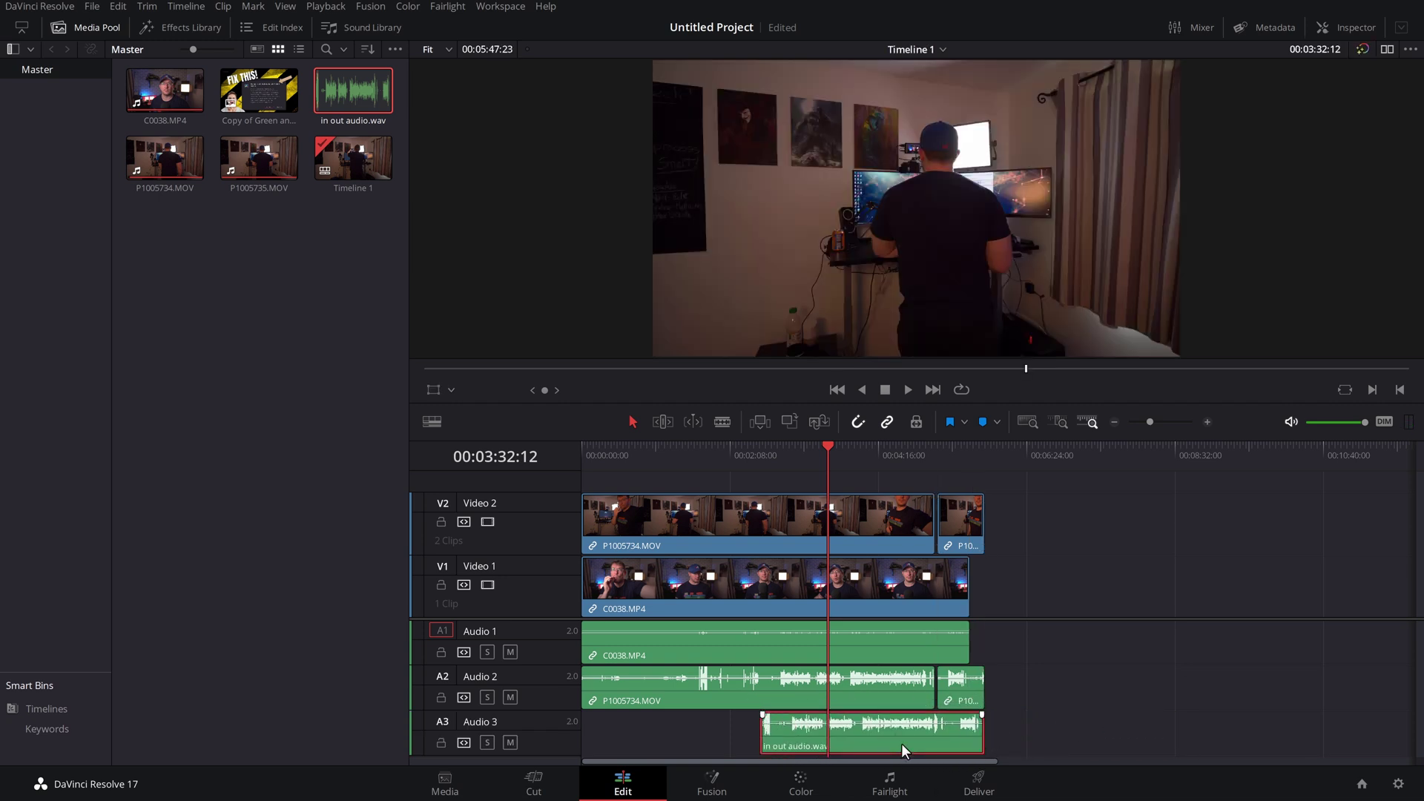
click(870, 647)
right_click(869, 646)
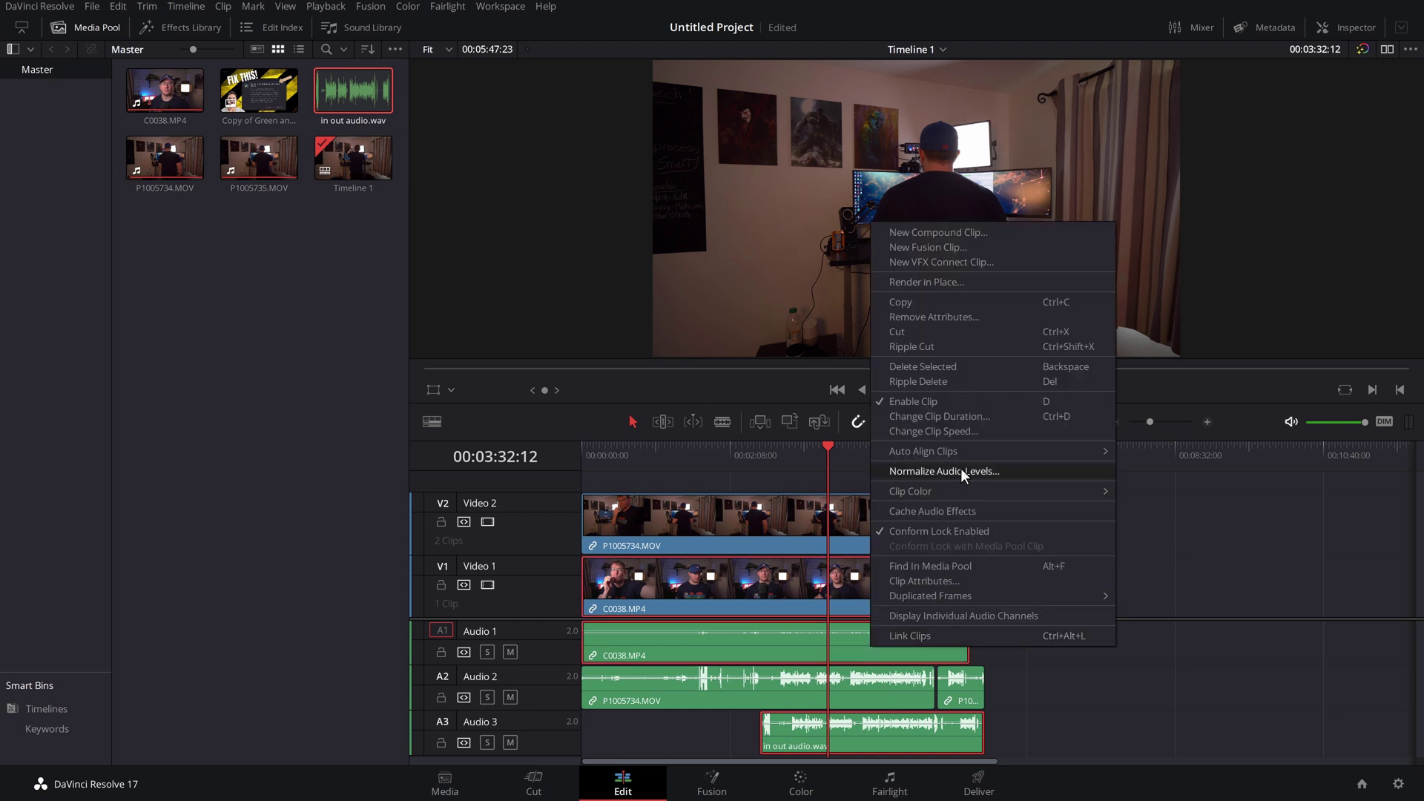
mouse_move(973, 448)
click(1187, 465)
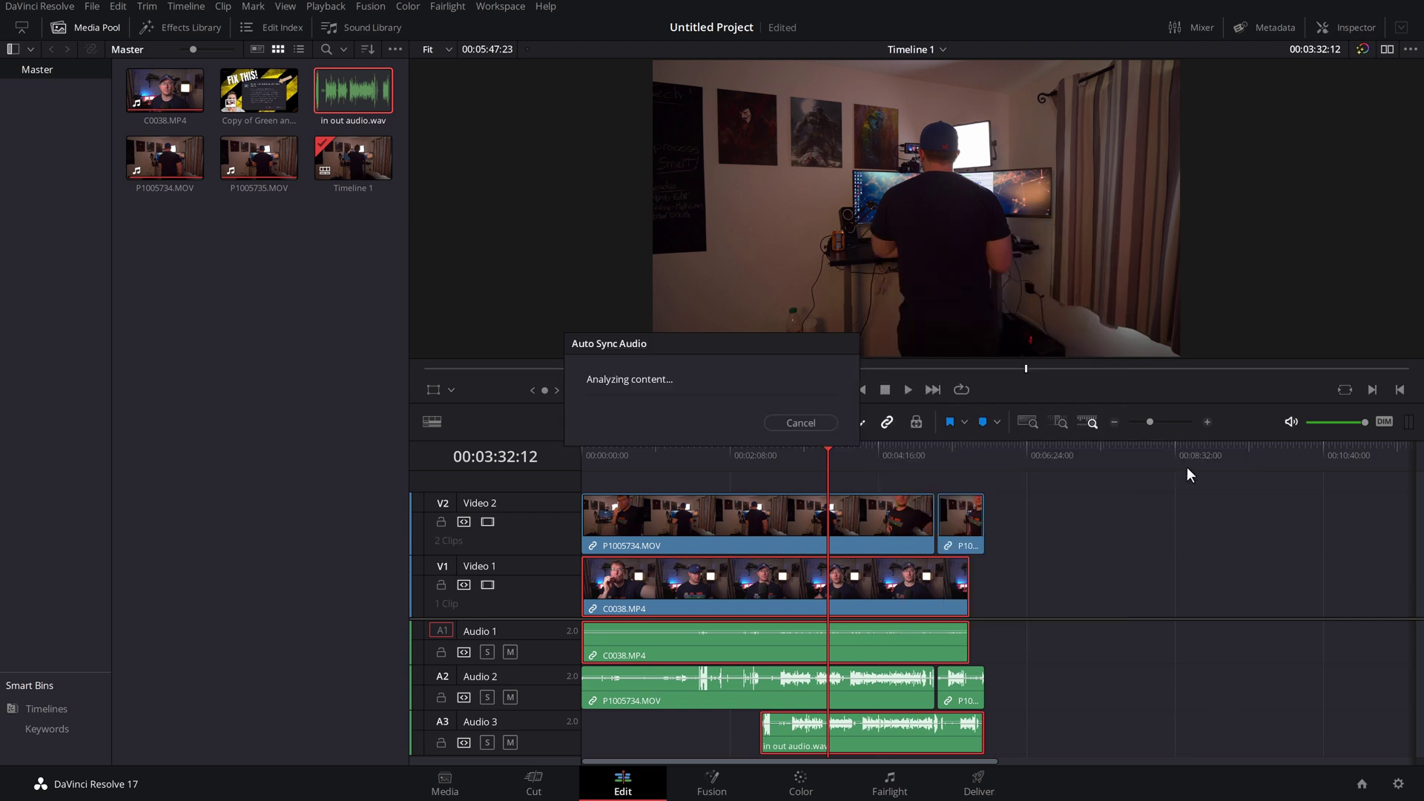
click(1100, 712)
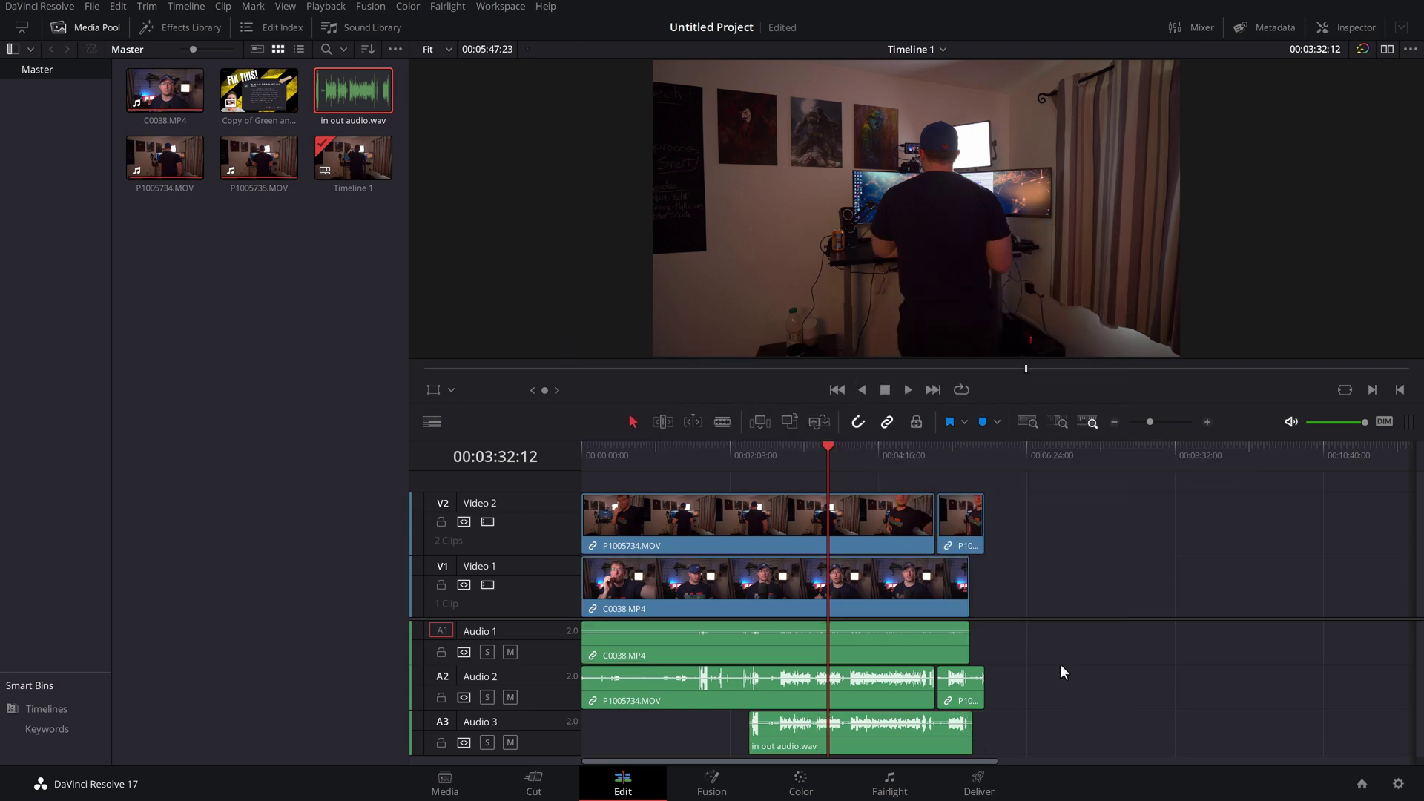
Place the 'Copy of Green…' thumbnail PNG on a new V3 track above both cameras at the start
click(259, 157)
click(261, 100)
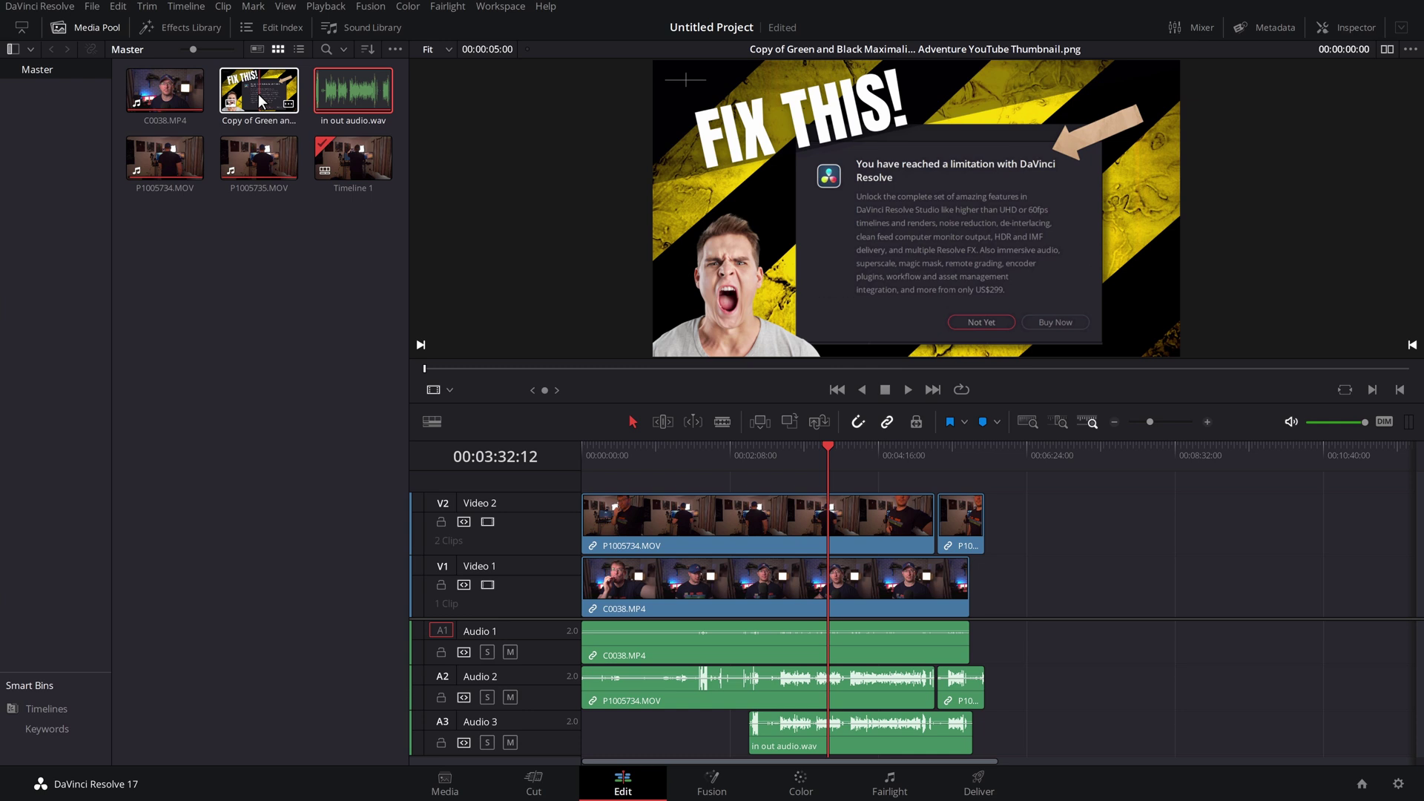
drag(260, 100, 987, 486)
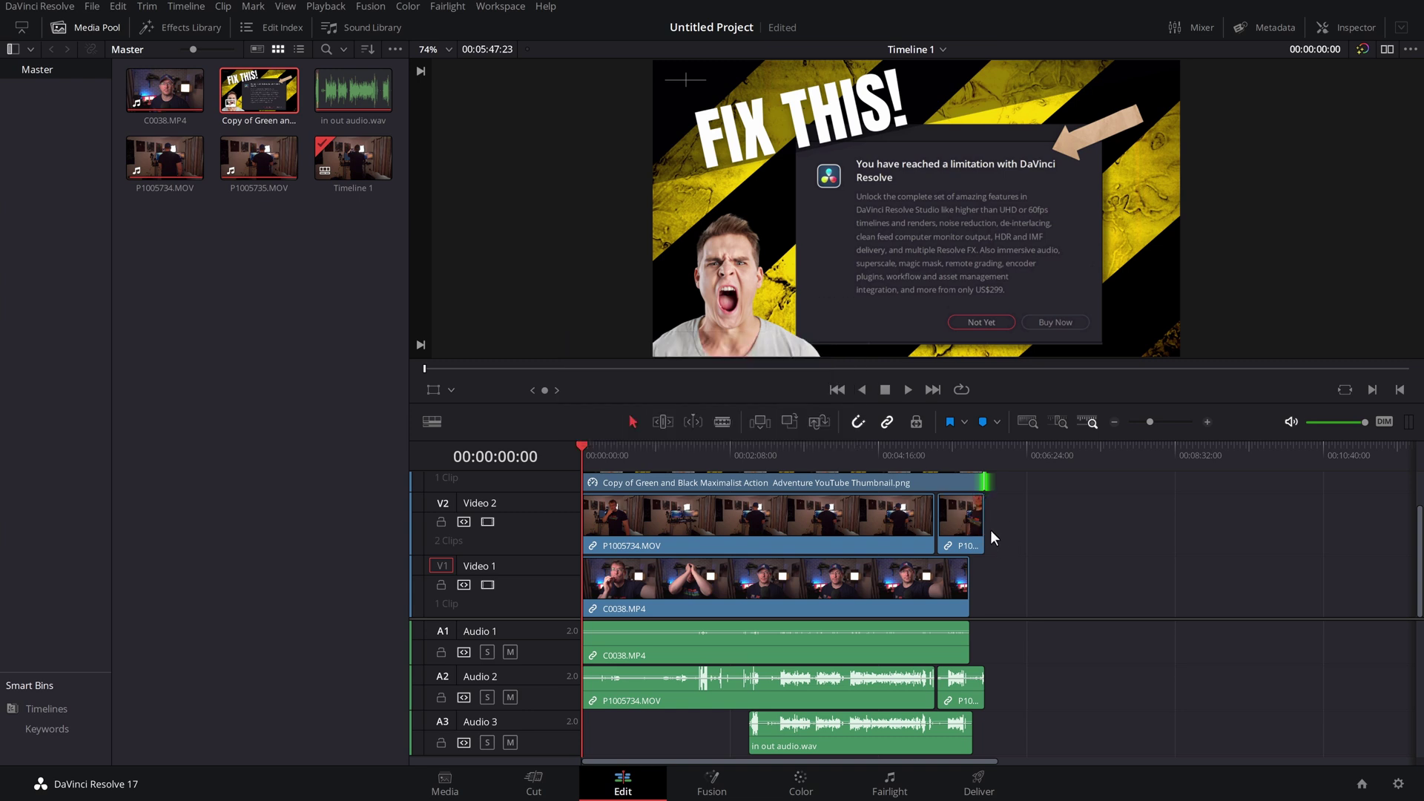
Convert Timeline 1 in the Media Pool into a multicam clip with Video 1, 2 and 3 angles
double_click(165, 89)
click(95, 29)
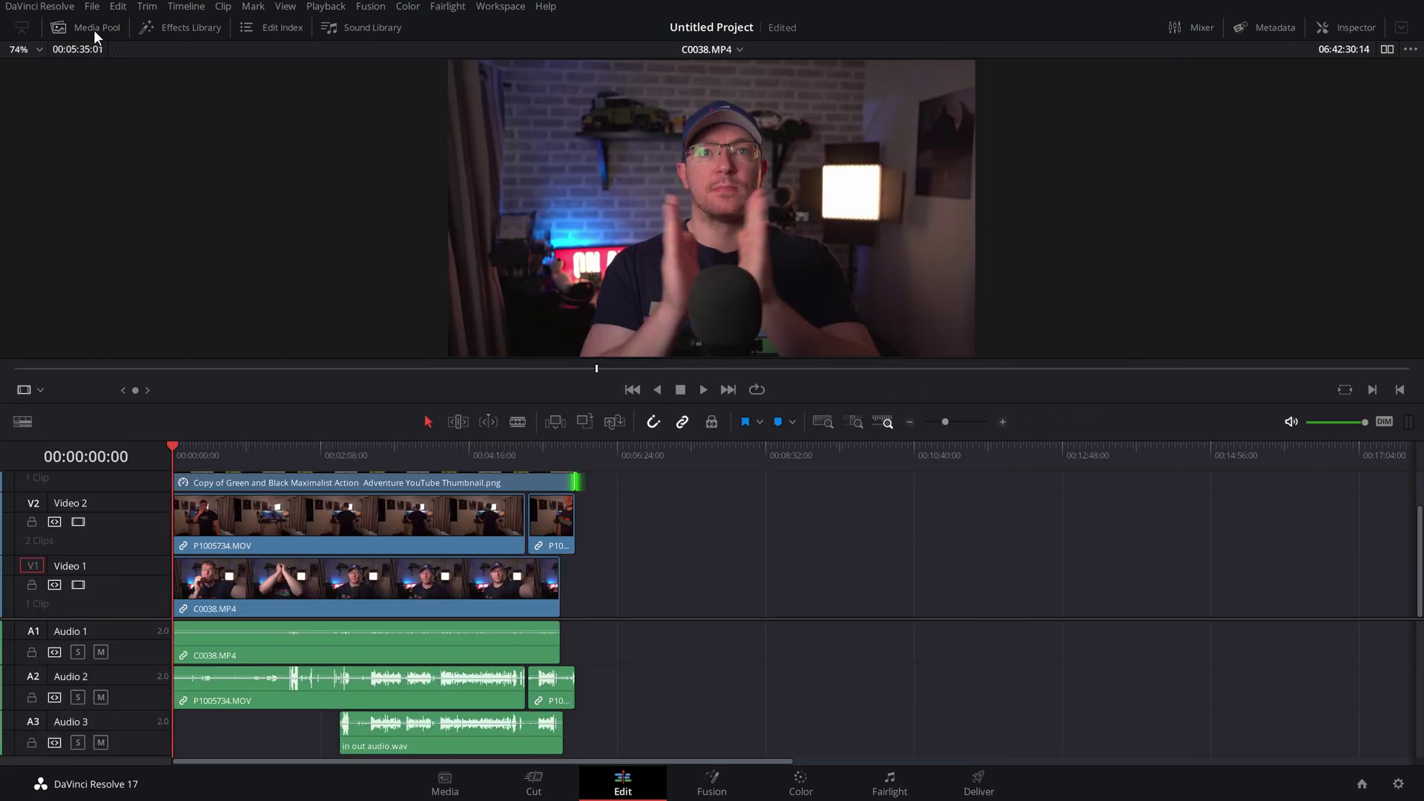
click(94, 30)
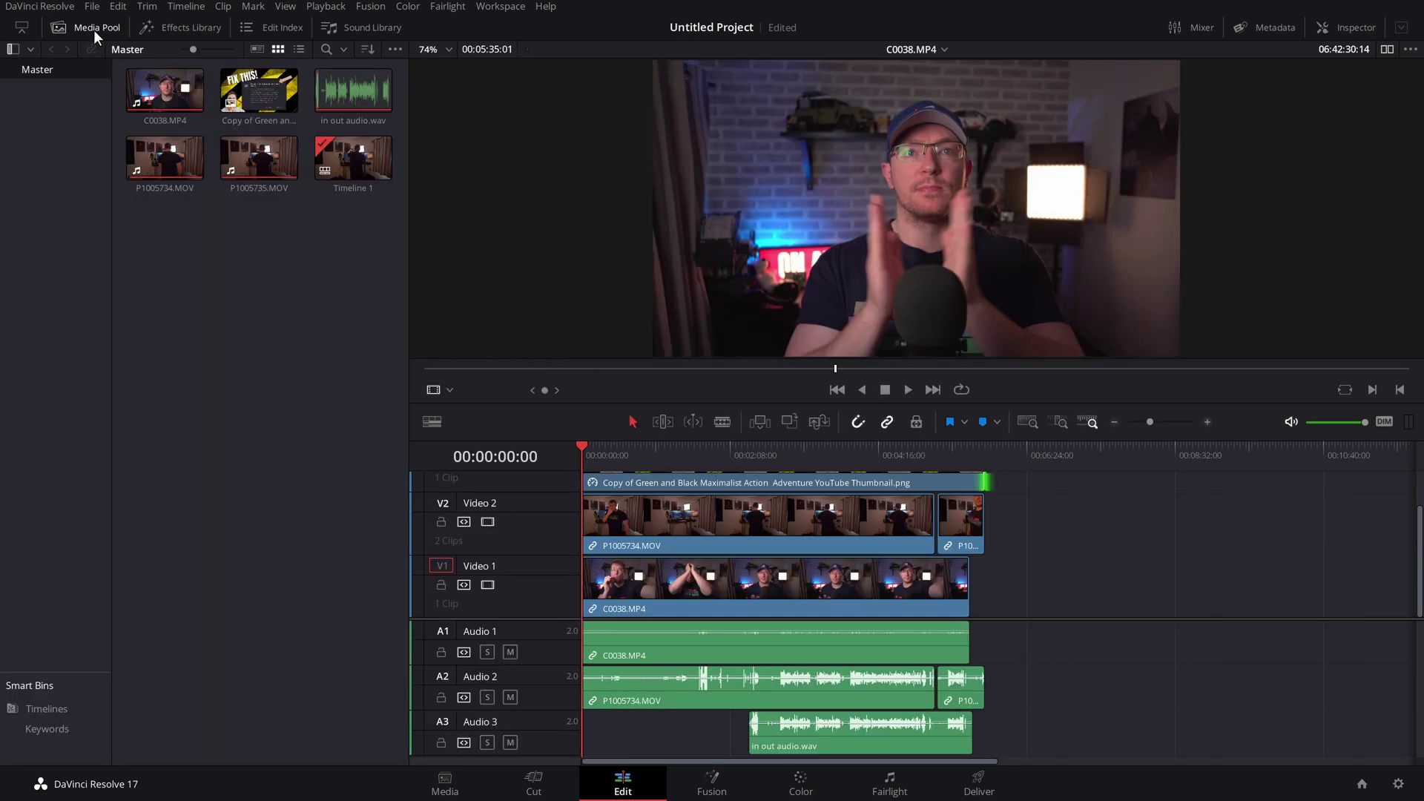
right_click(344, 158)
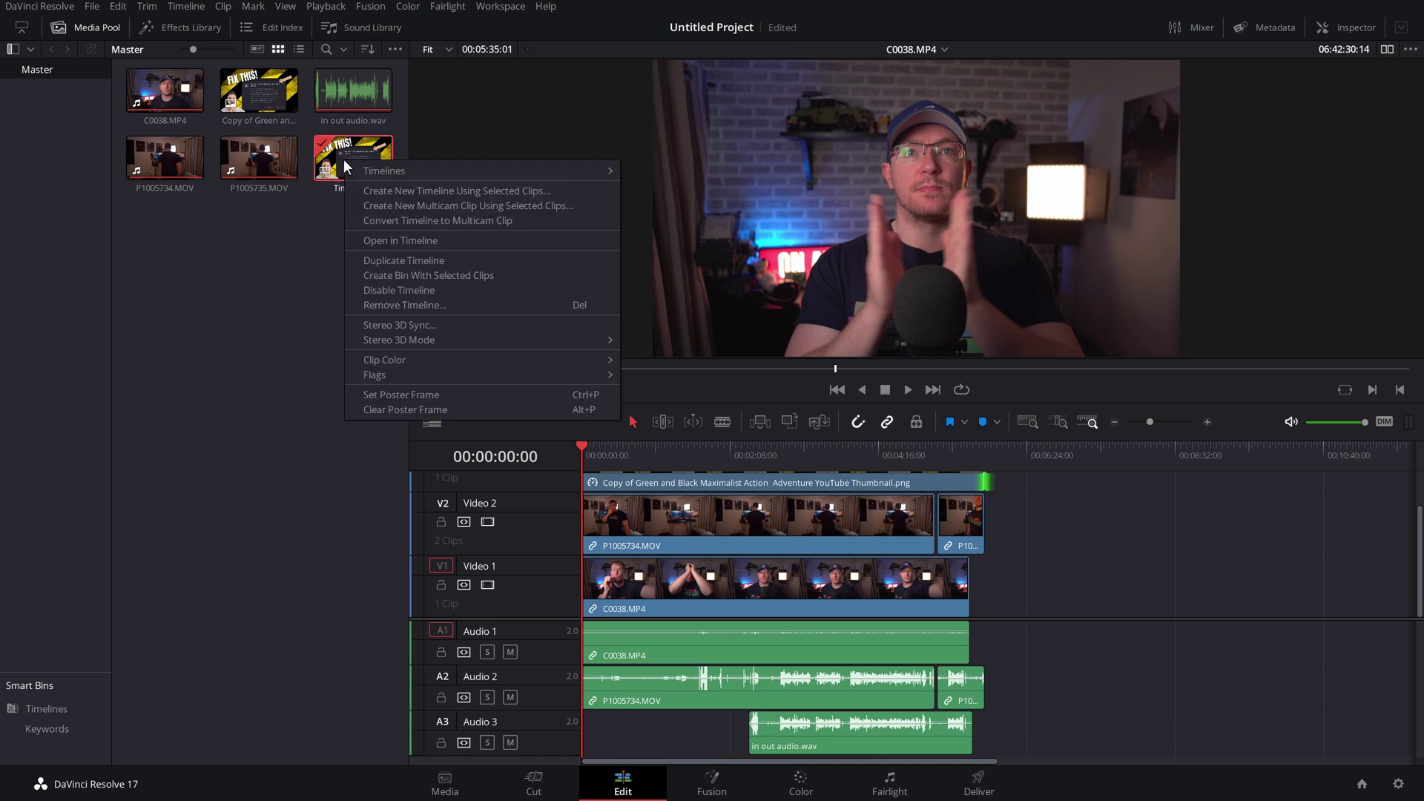
click(420, 220)
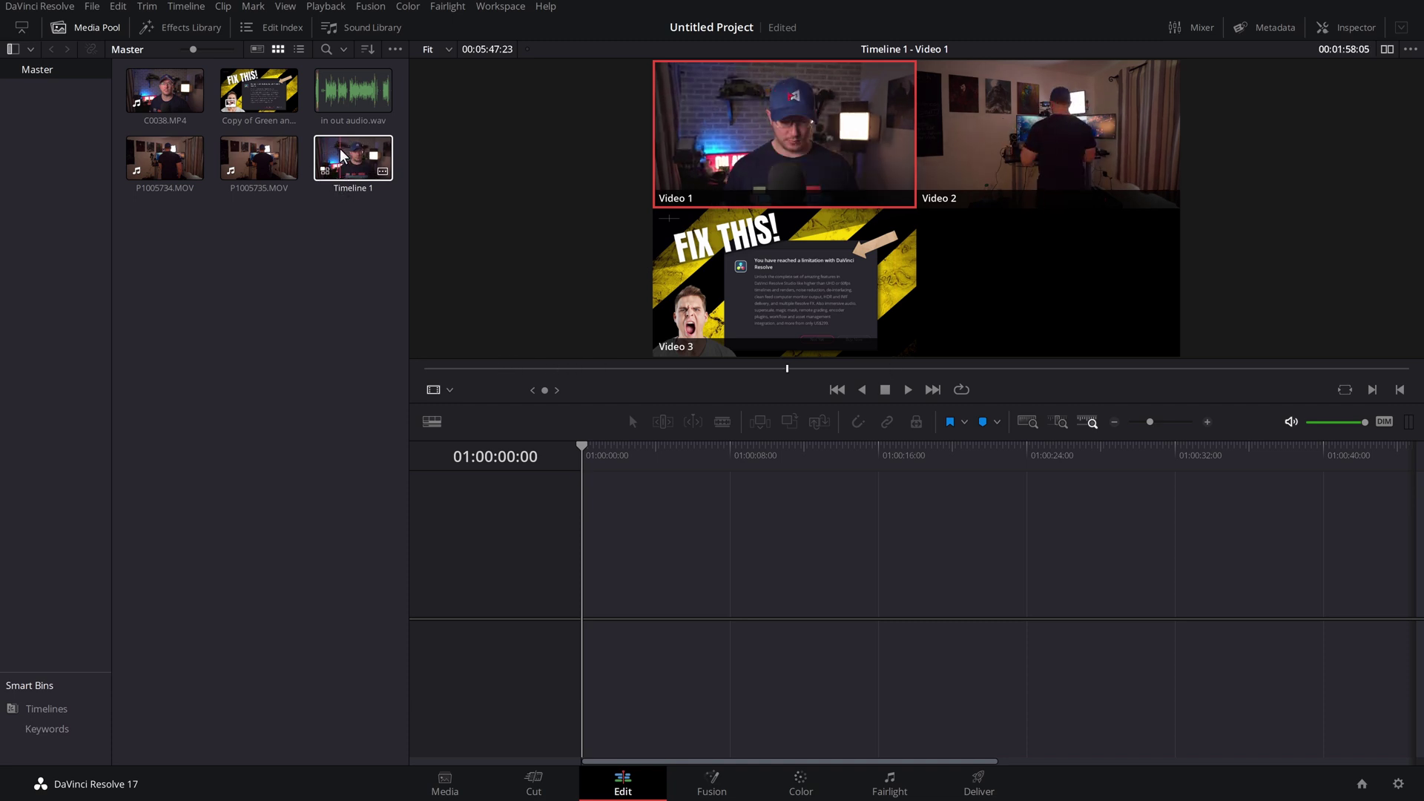
Drag the Timeline 1 multicam clip onto Video 1 and Audio 1 of the empty timeline
drag(342, 156, 591, 604)
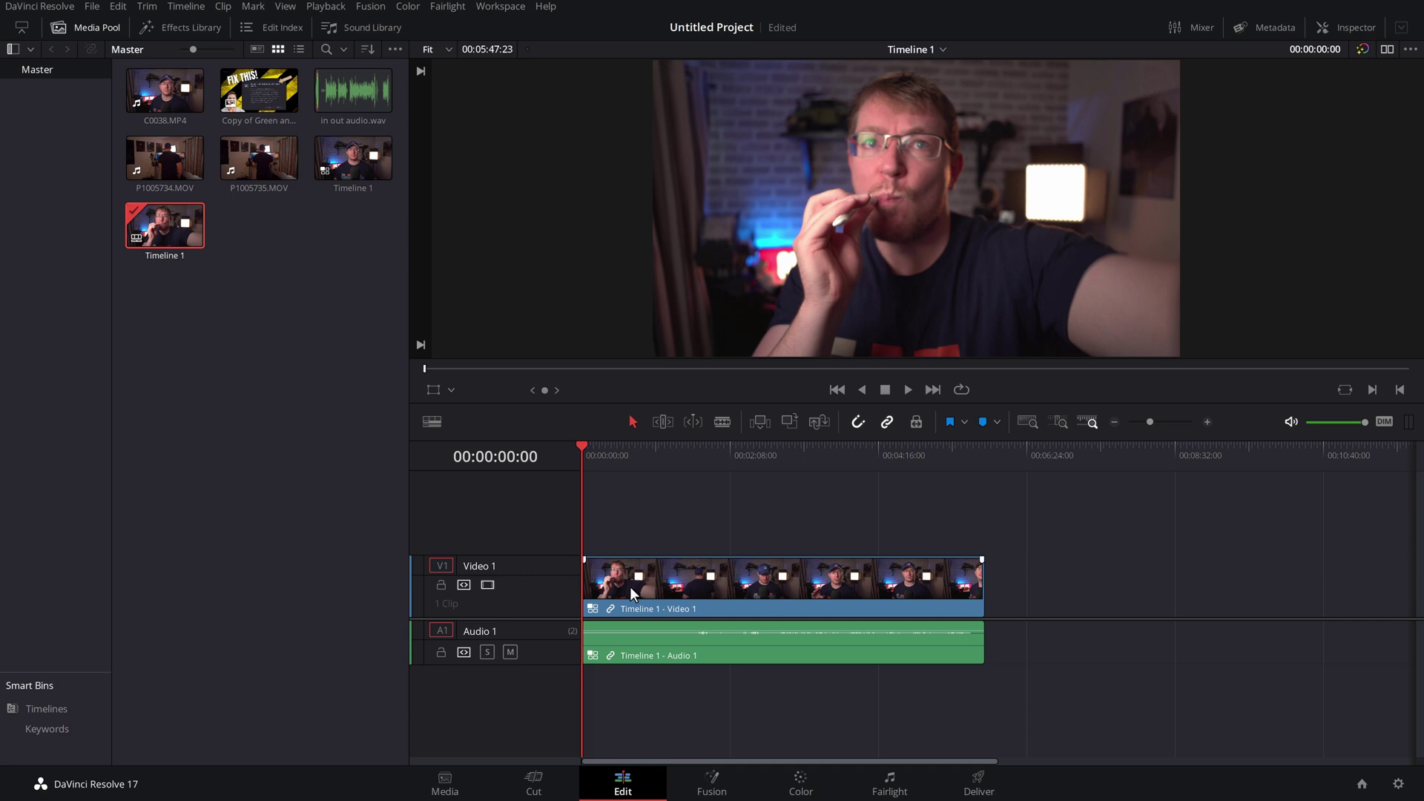
Switch the multicam clip's audio angle to Audio 3, leaving video on Video 1, and move the playhead to about 00:02:52
right_click(784, 580)
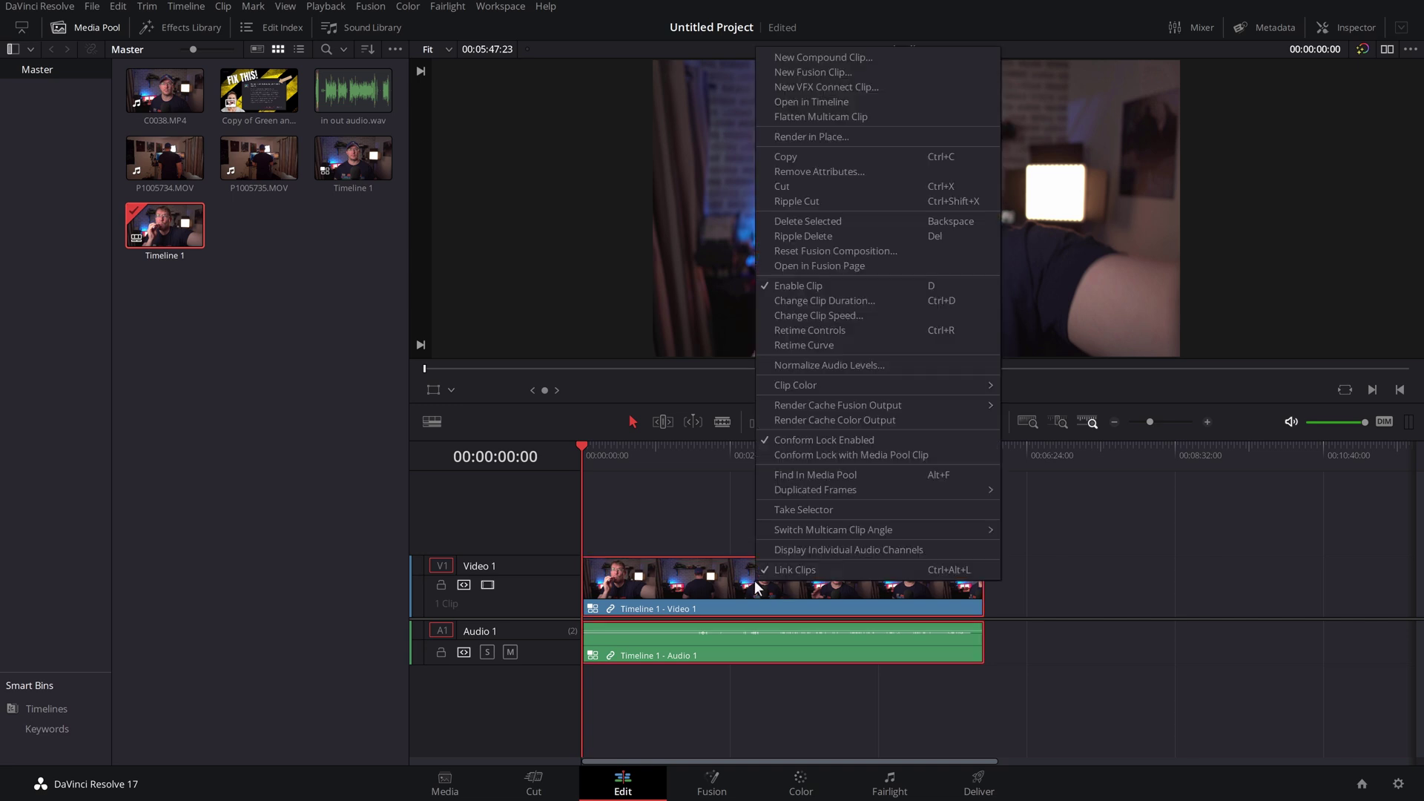
mouse_move(839, 536)
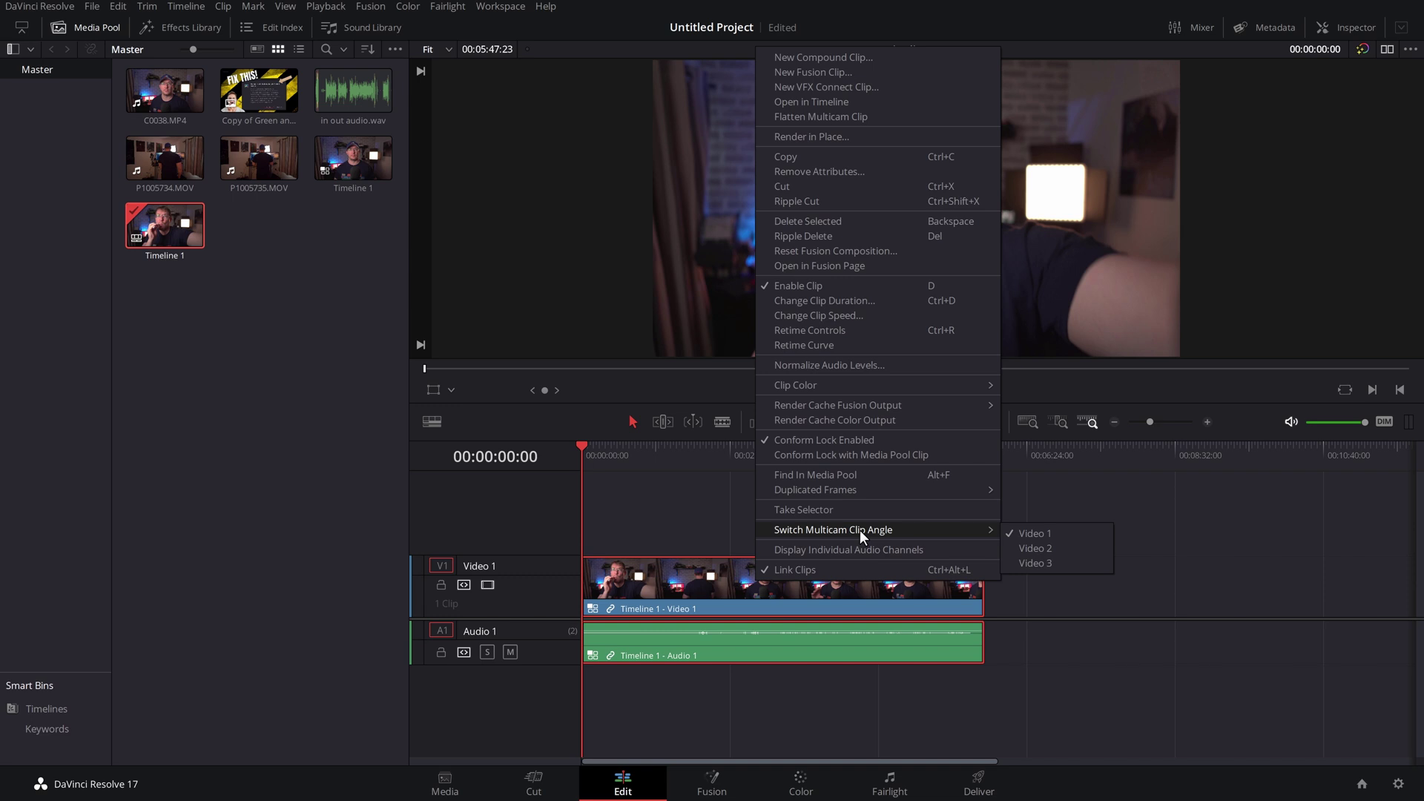
click(710, 653)
right_click(732, 643)
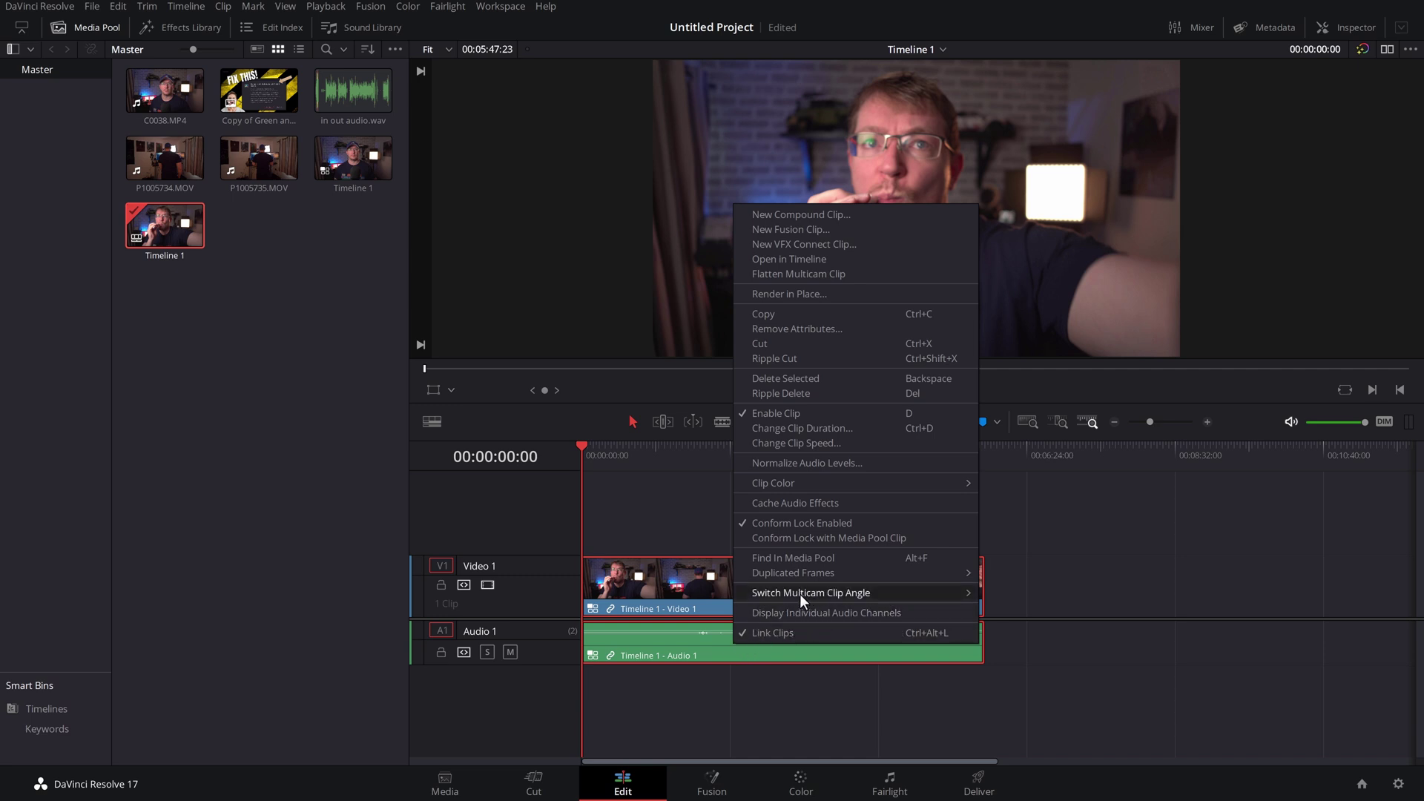
mouse_move(922, 595)
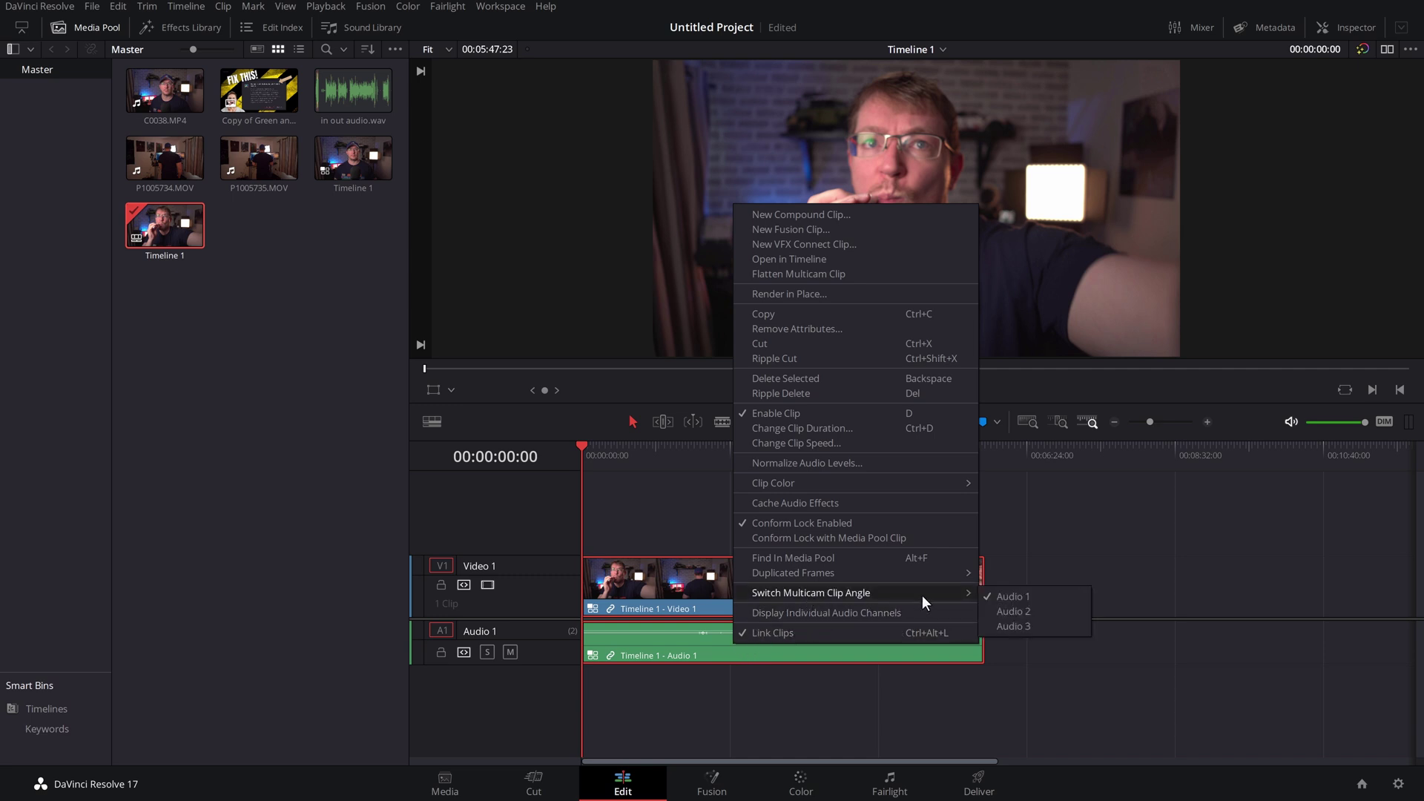
click(1019, 625)
click(845, 709)
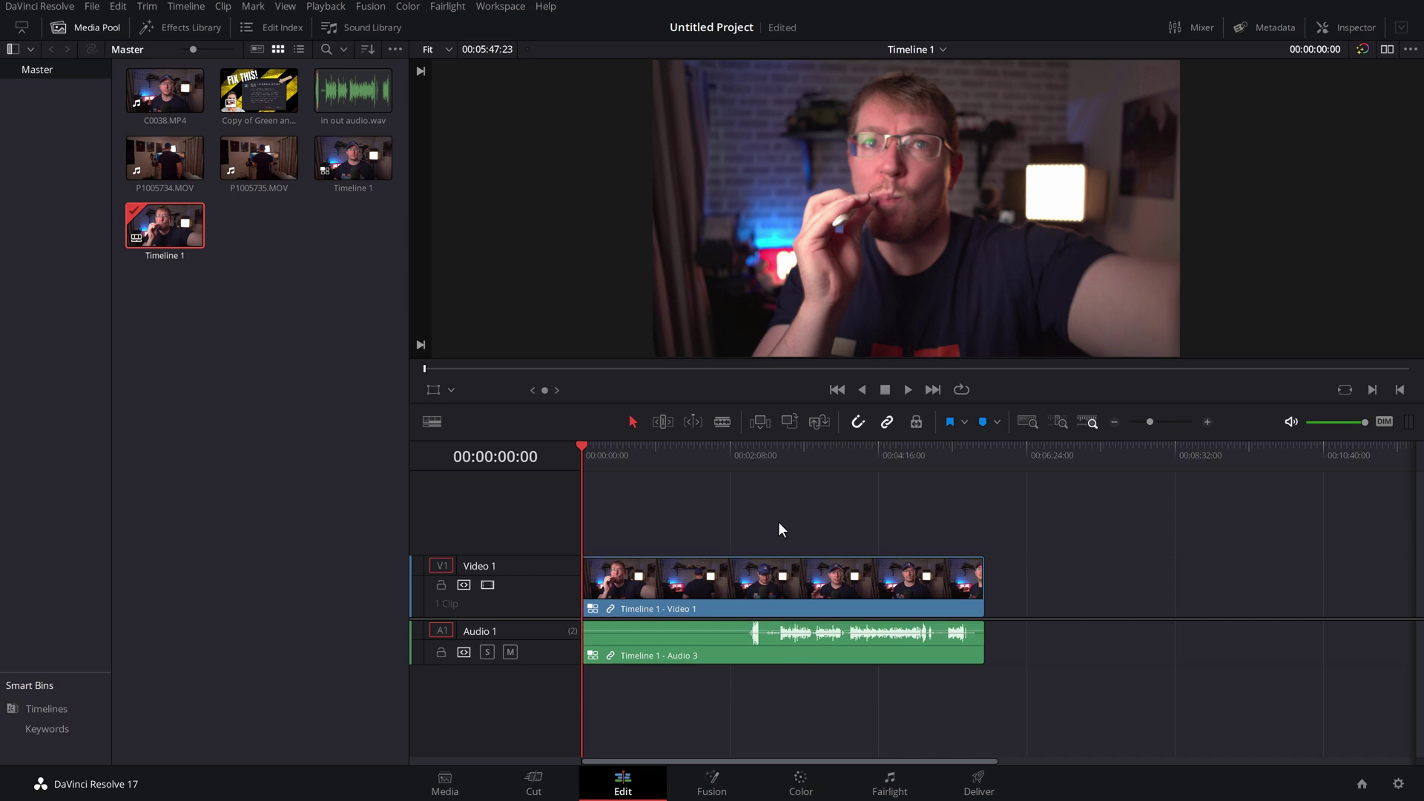
click(780, 457)
Play back briefly to check the audio, toggle the Inspector, and switch to side-by-side source and timeline viewers
key(space)
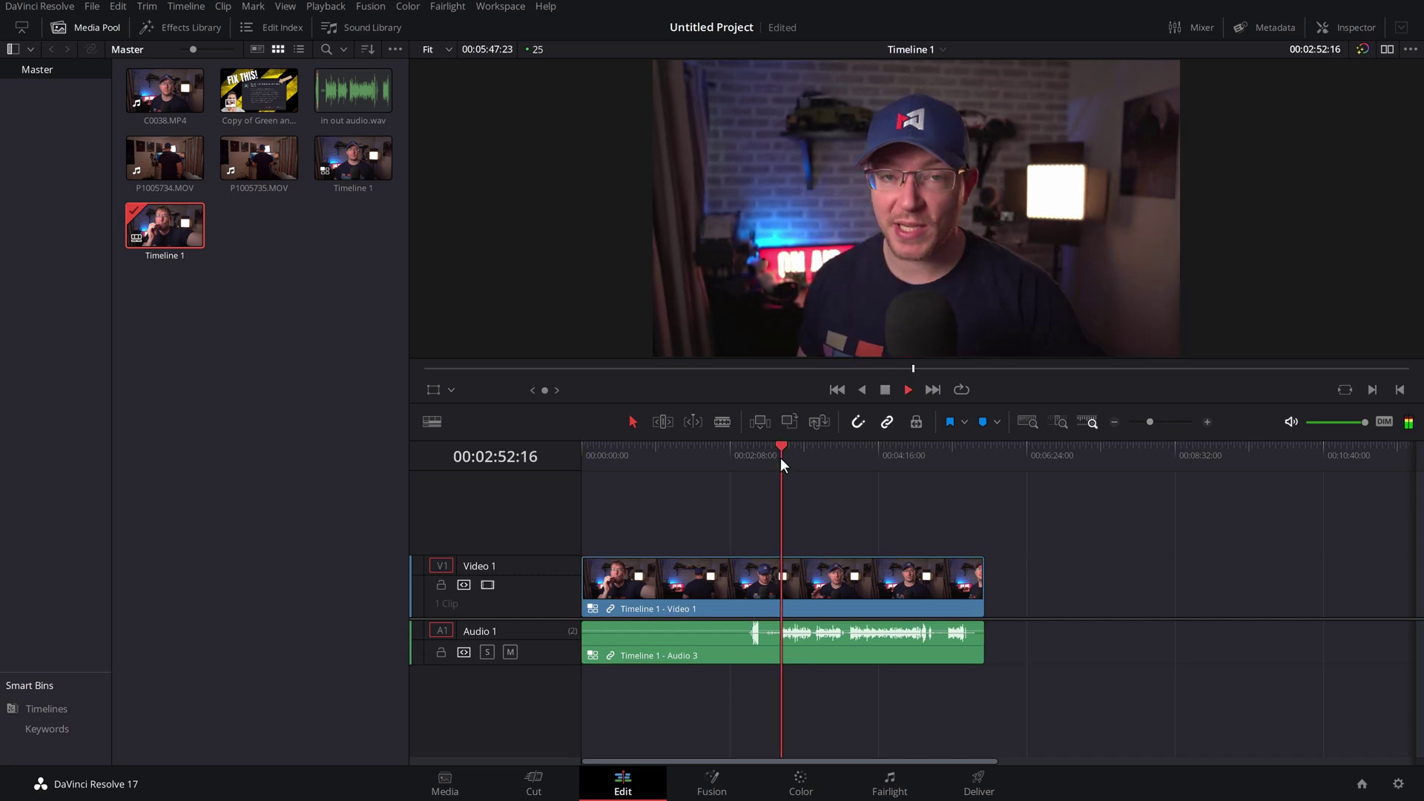
key(space)
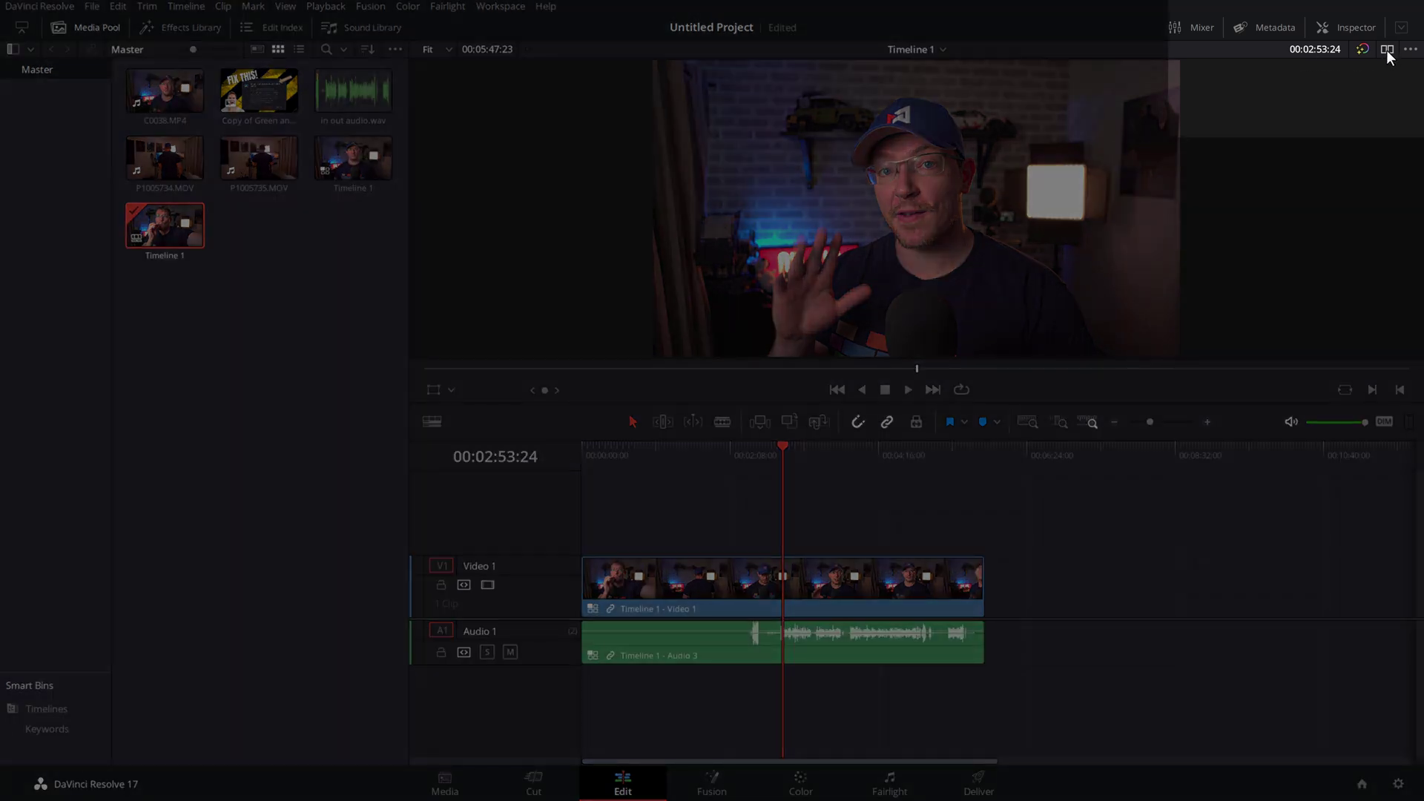
click(1346, 28)
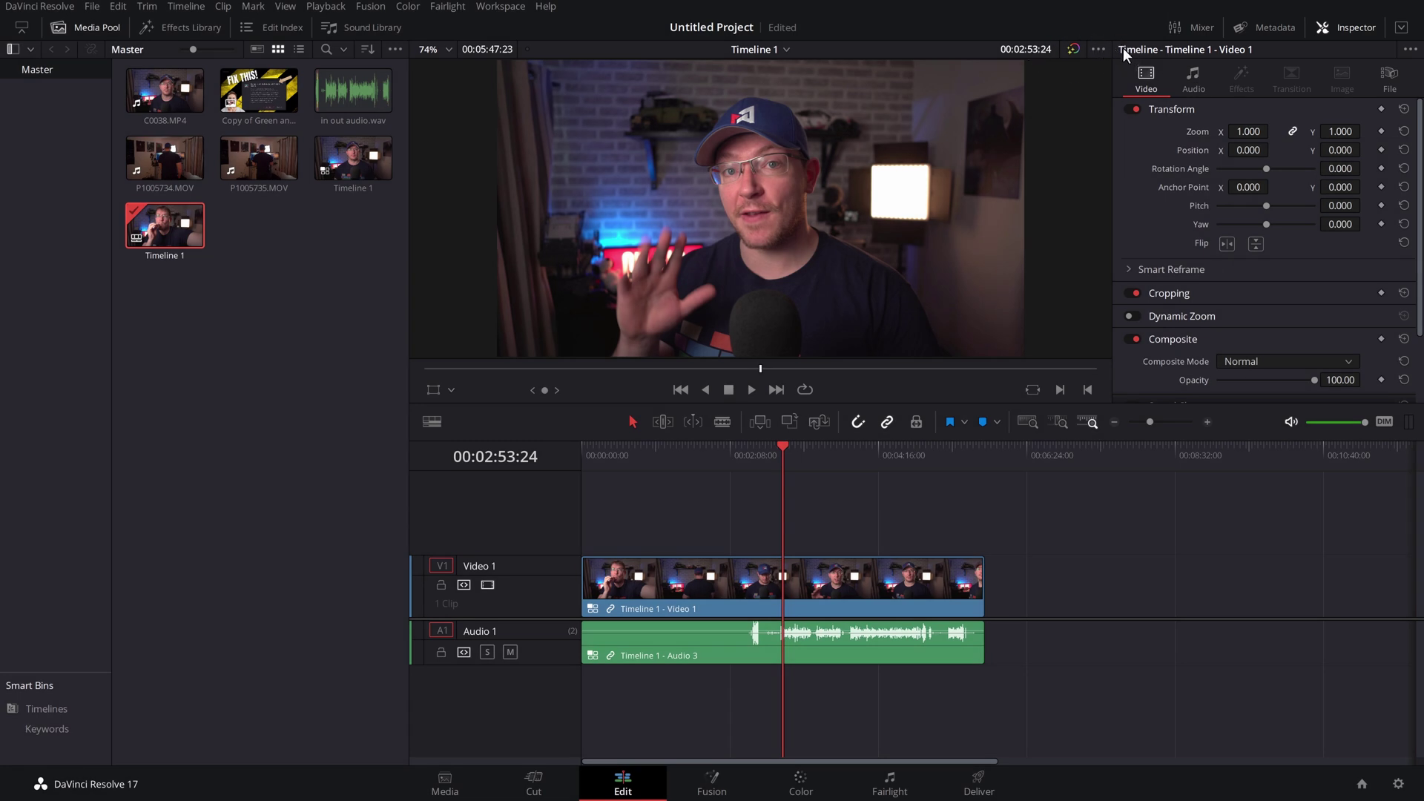
click(1360, 33)
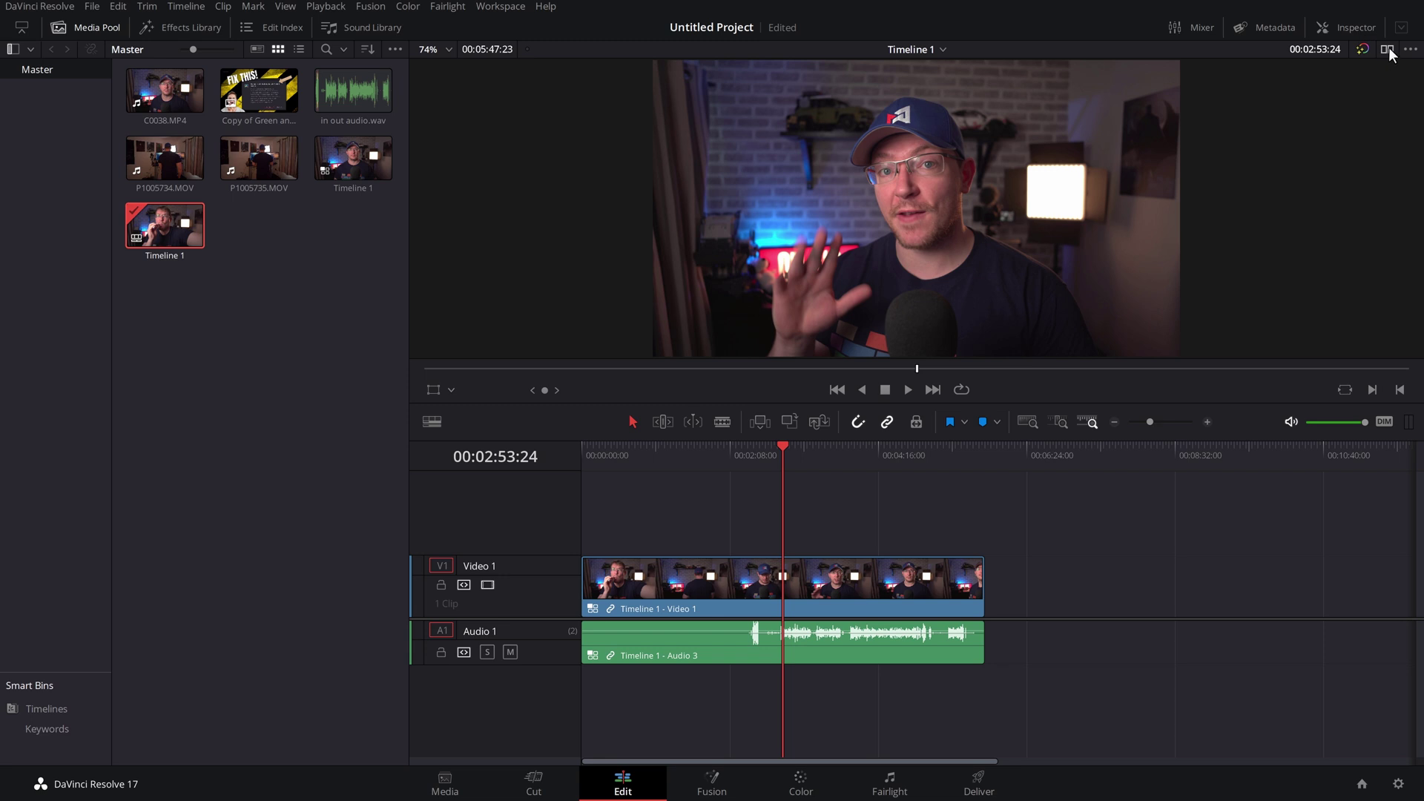
click(1387, 50)
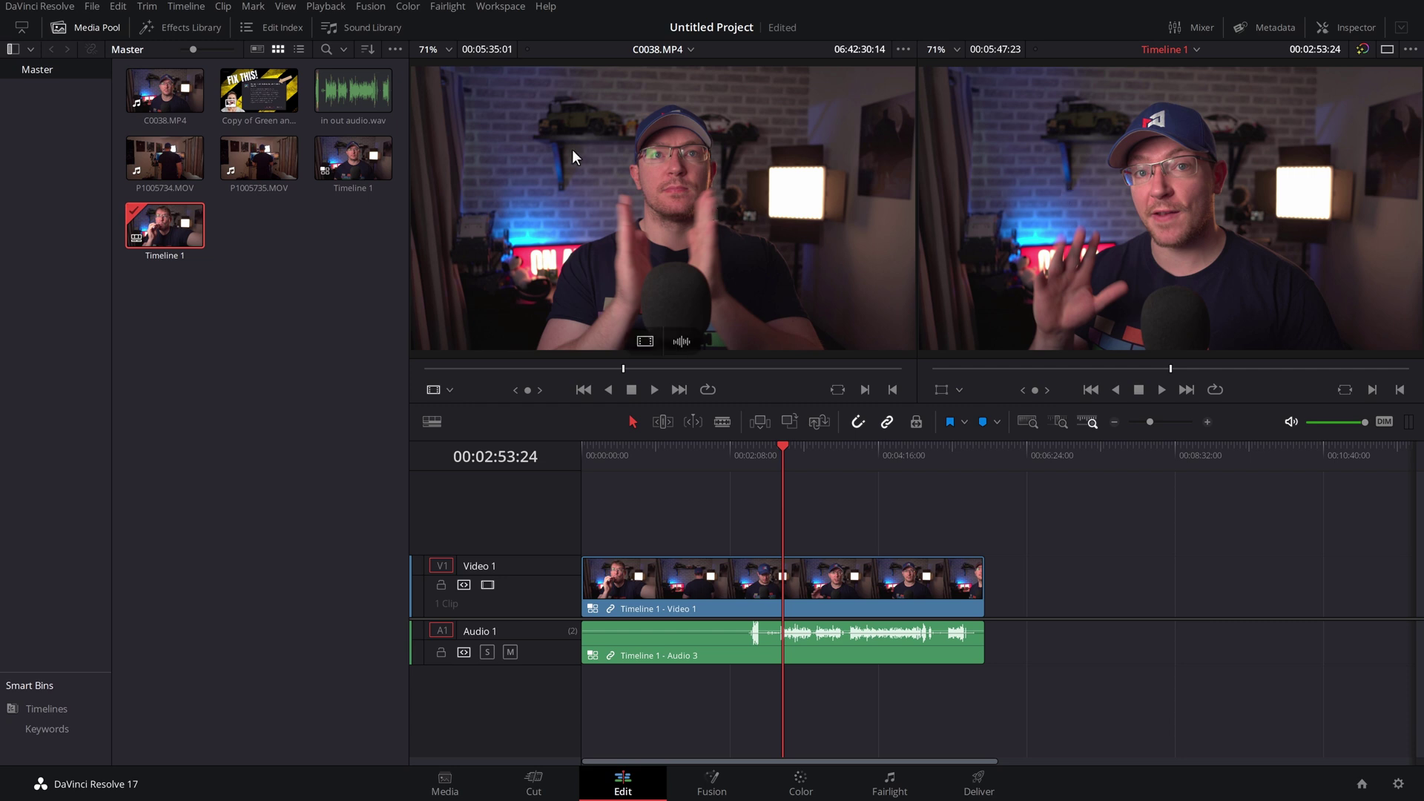
Set the source viewer to Multicam to show the Video 1, 2 and 3 angles, then select the multicam clip
click(450, 390)
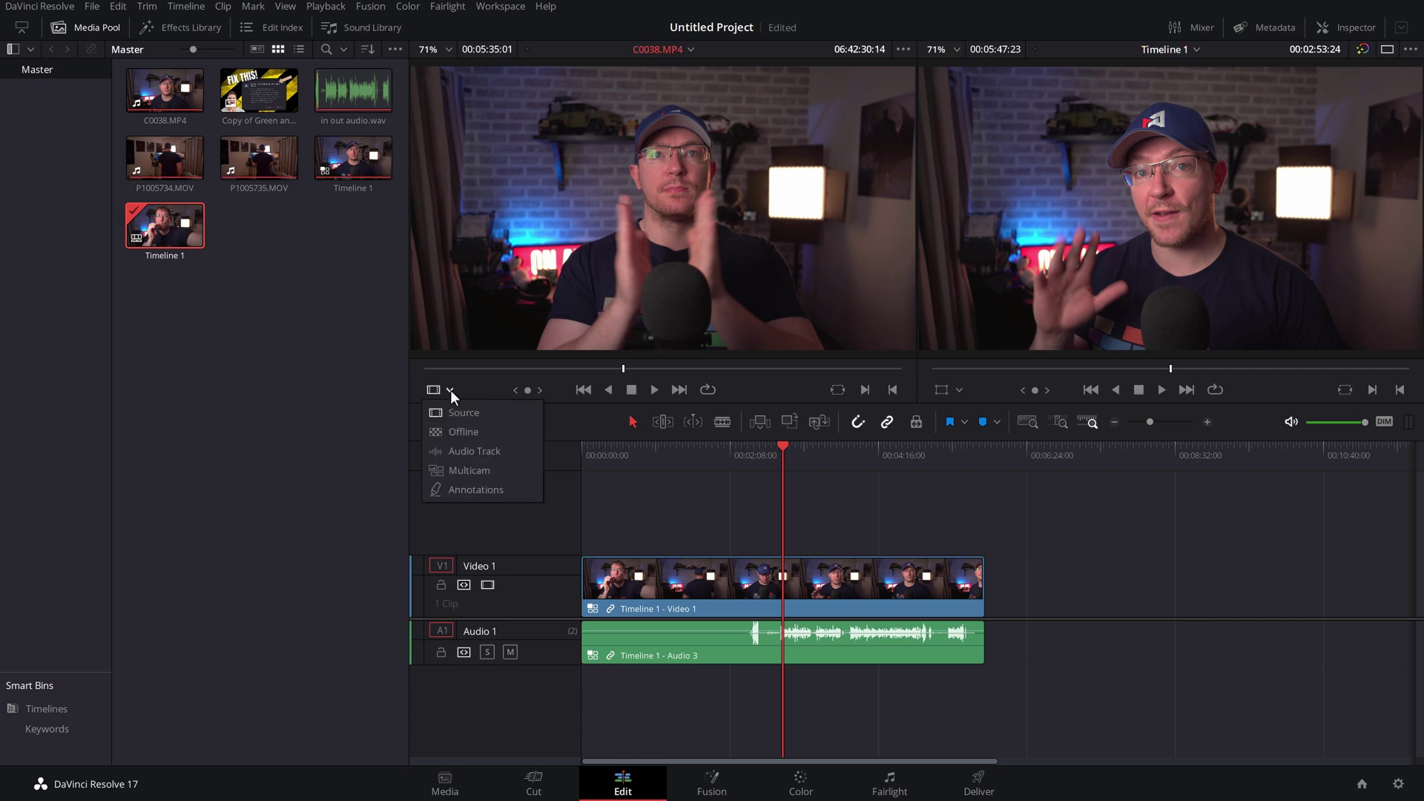
click(458, 476)
drag(718, 466, 683, 459)
click(678, 569)
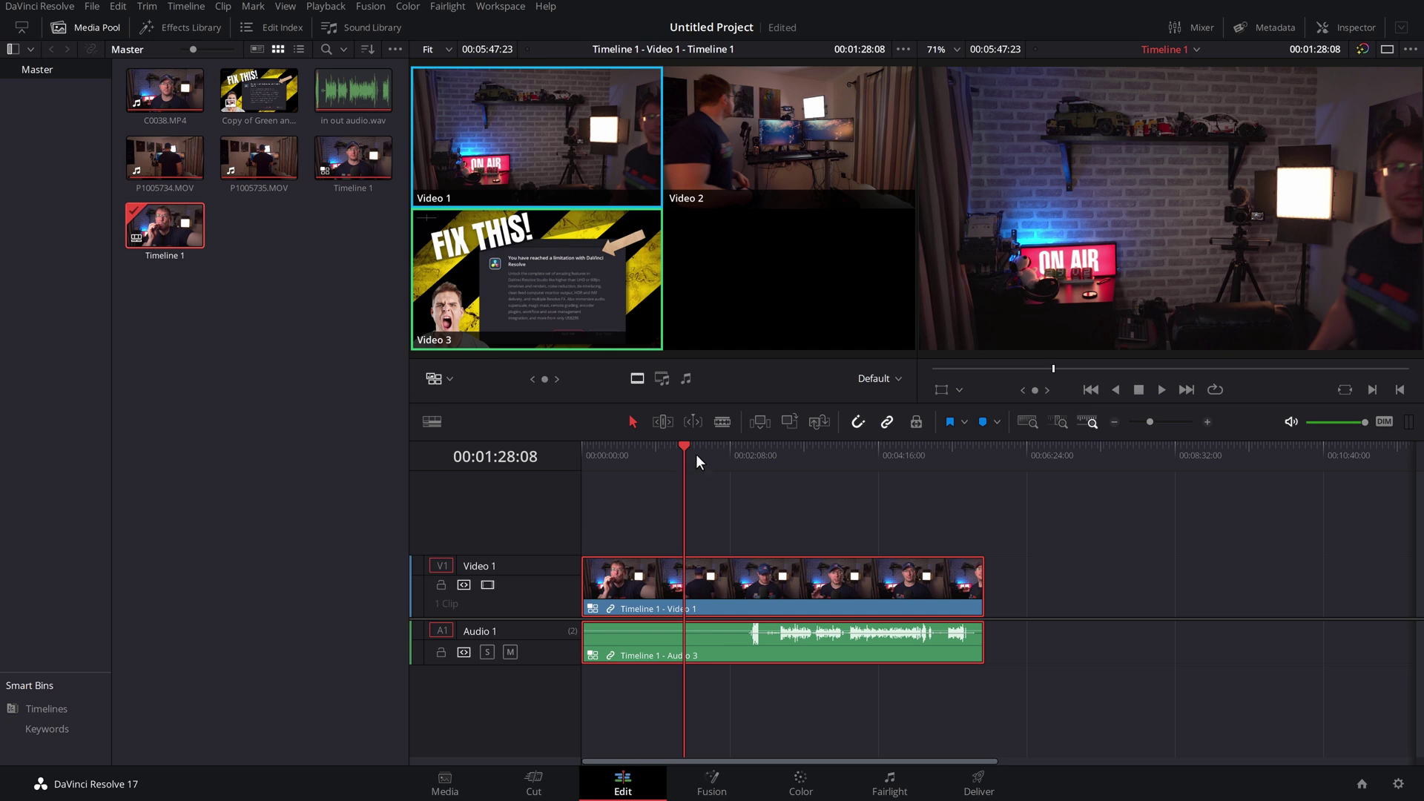
Play the multicam clip from the start and cut to the Video 2 angle around 00:00:21
key(Home)
key(space)
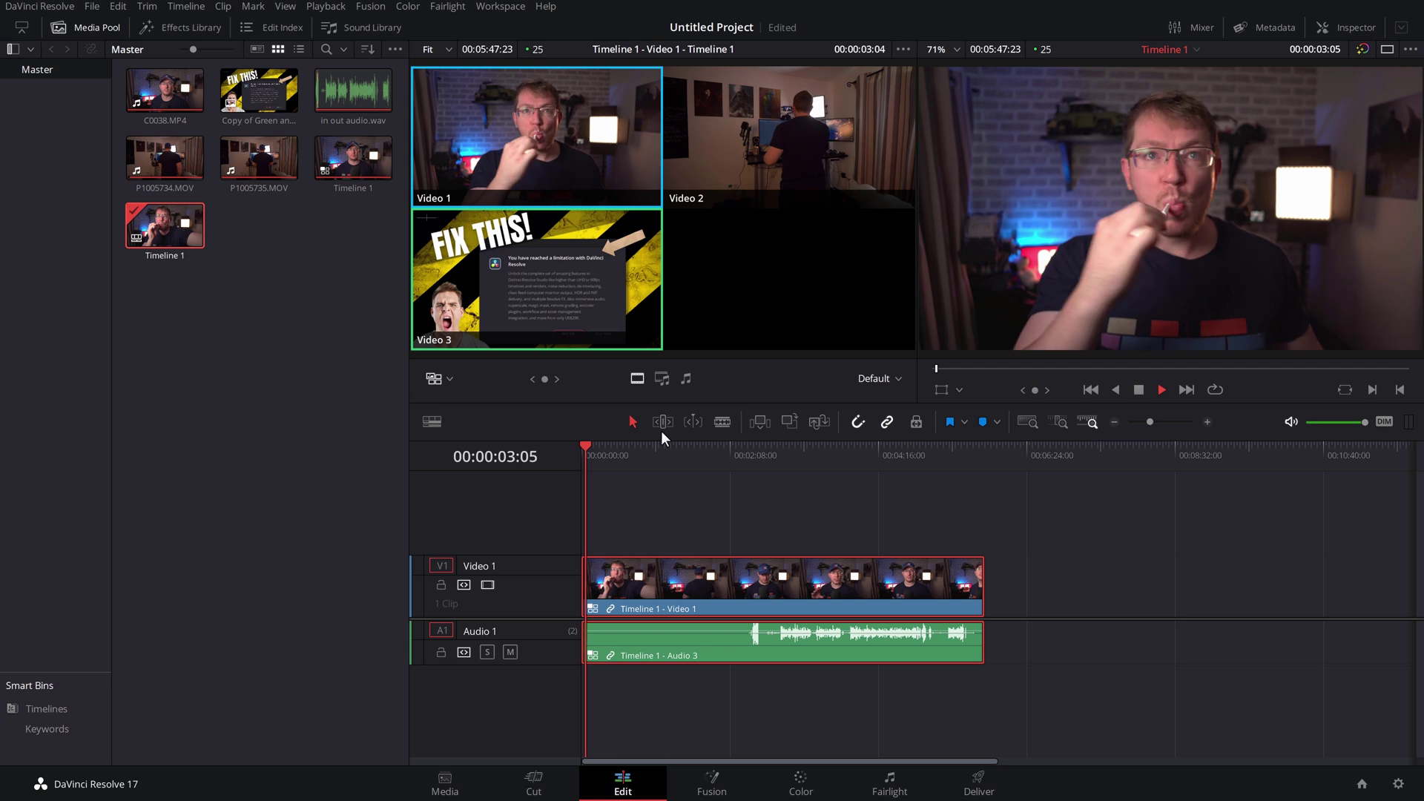
click(605, 456)
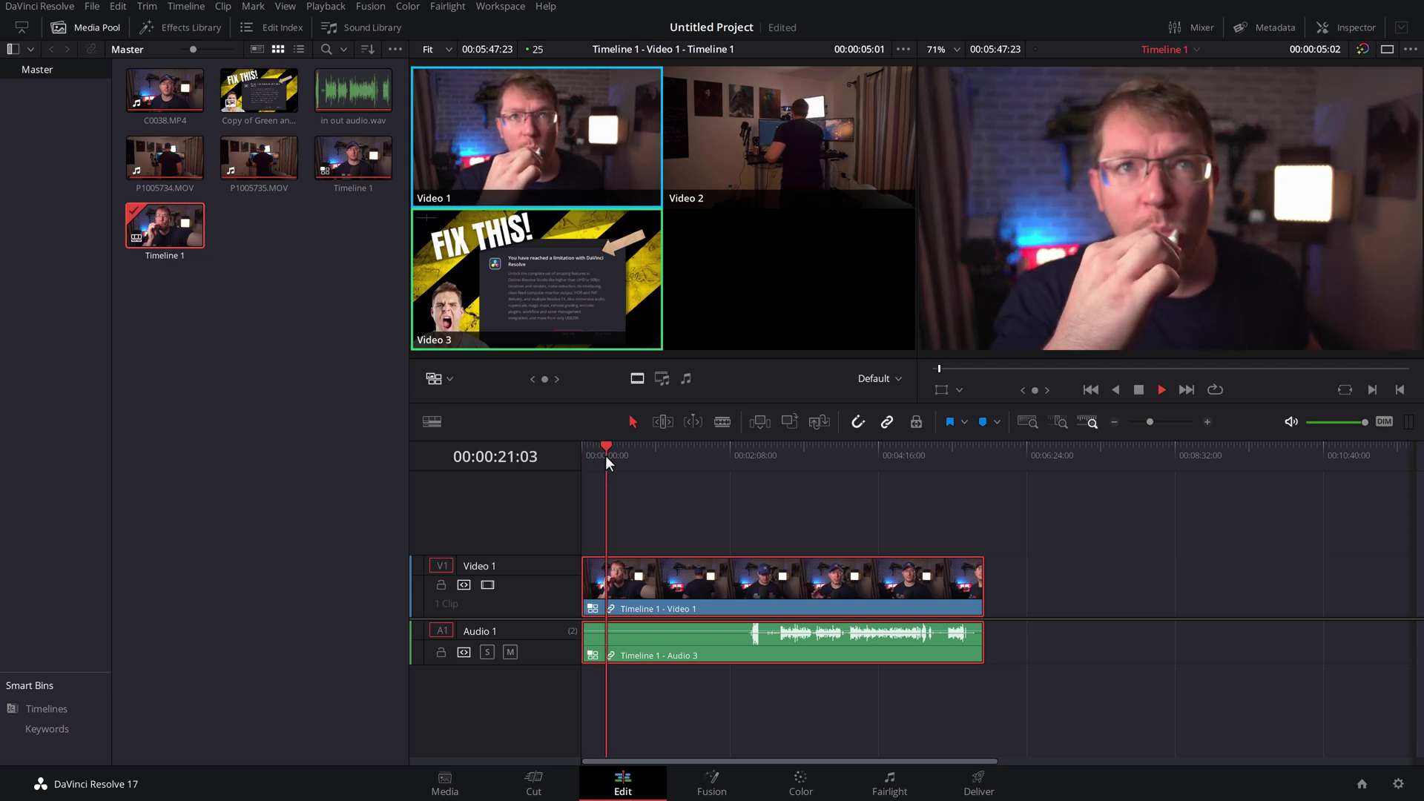
click(712, 171)
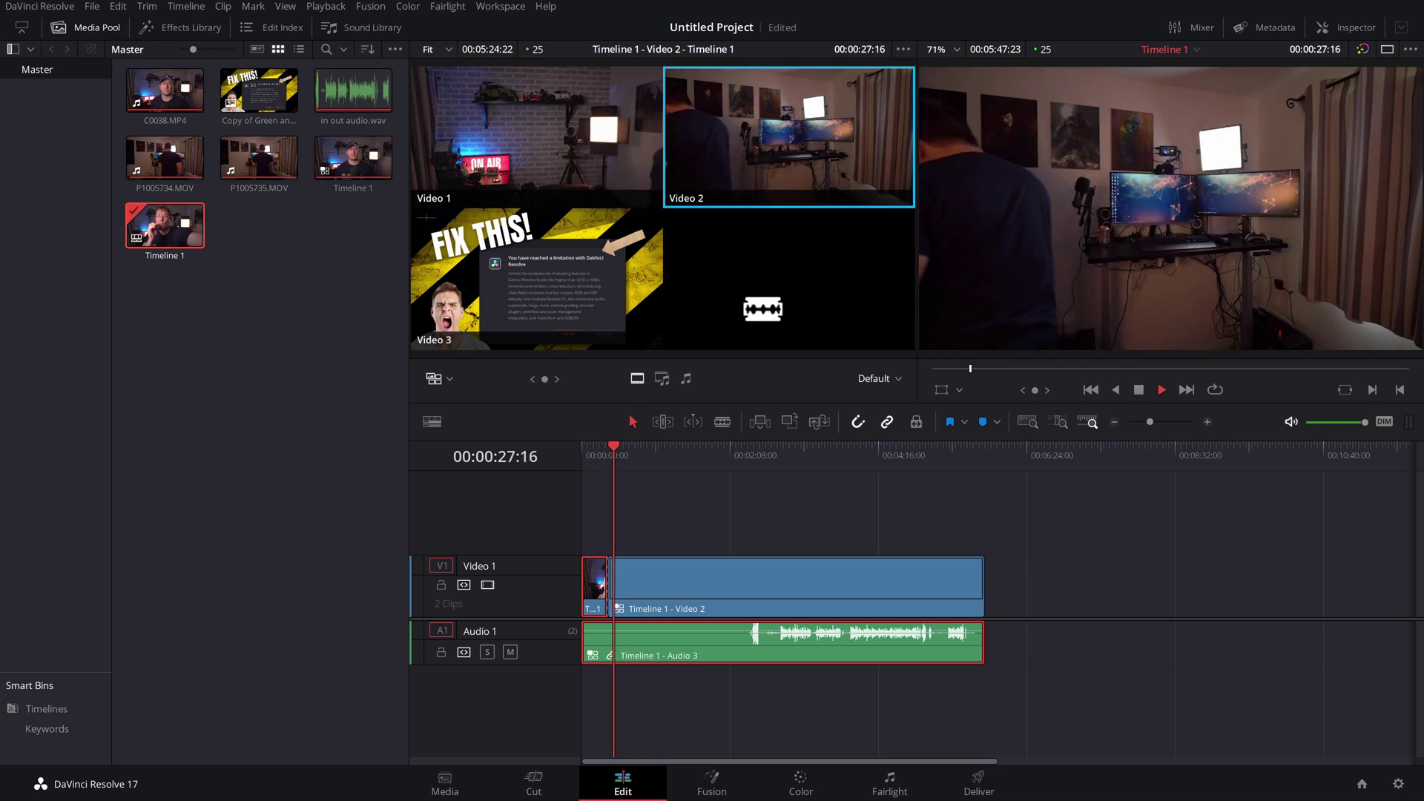
Cut to the Video 3 thumbnail near 00:02:20, then to Video 2 near 00:02:48, then back to Video 1
click(744, 457)
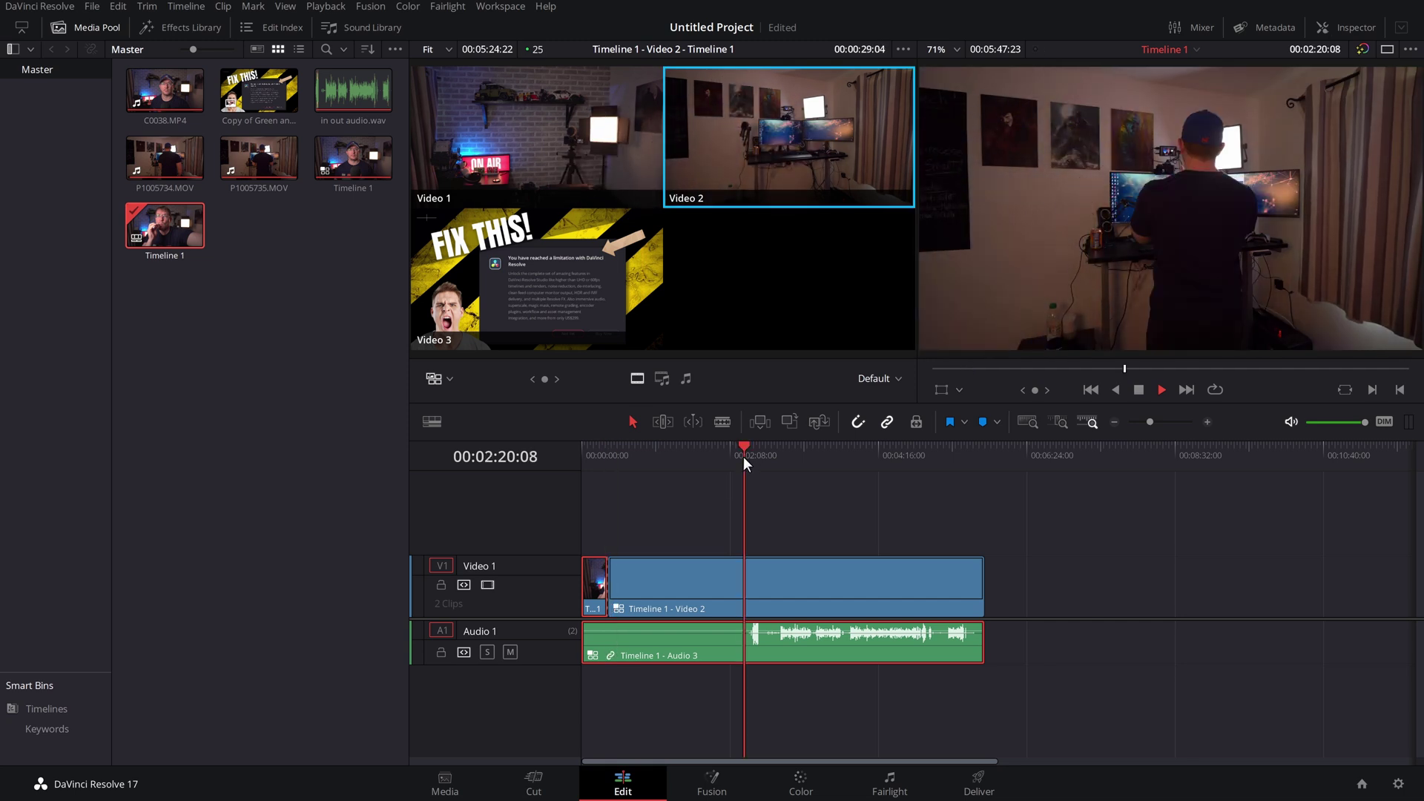
key(space)
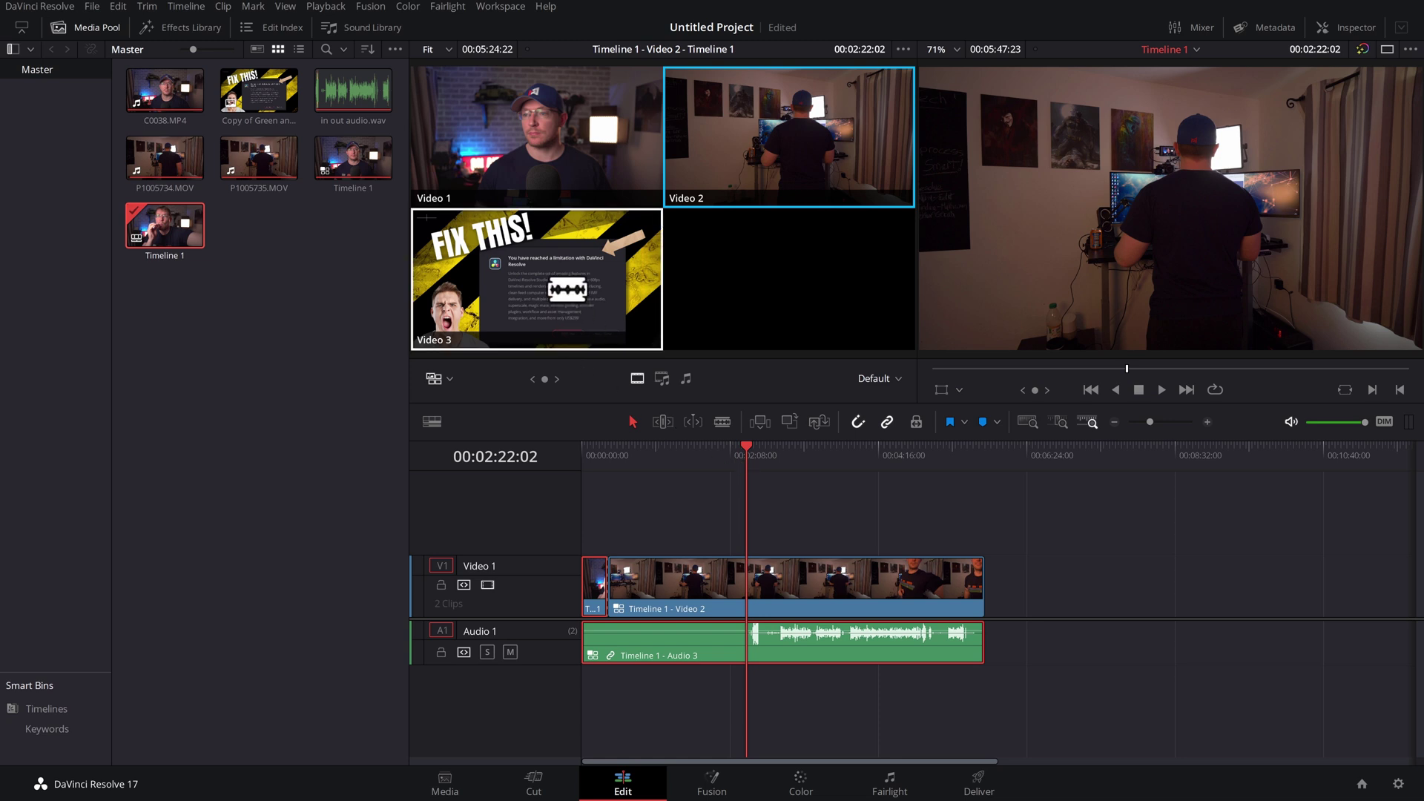
click(537, 279)
key(space)
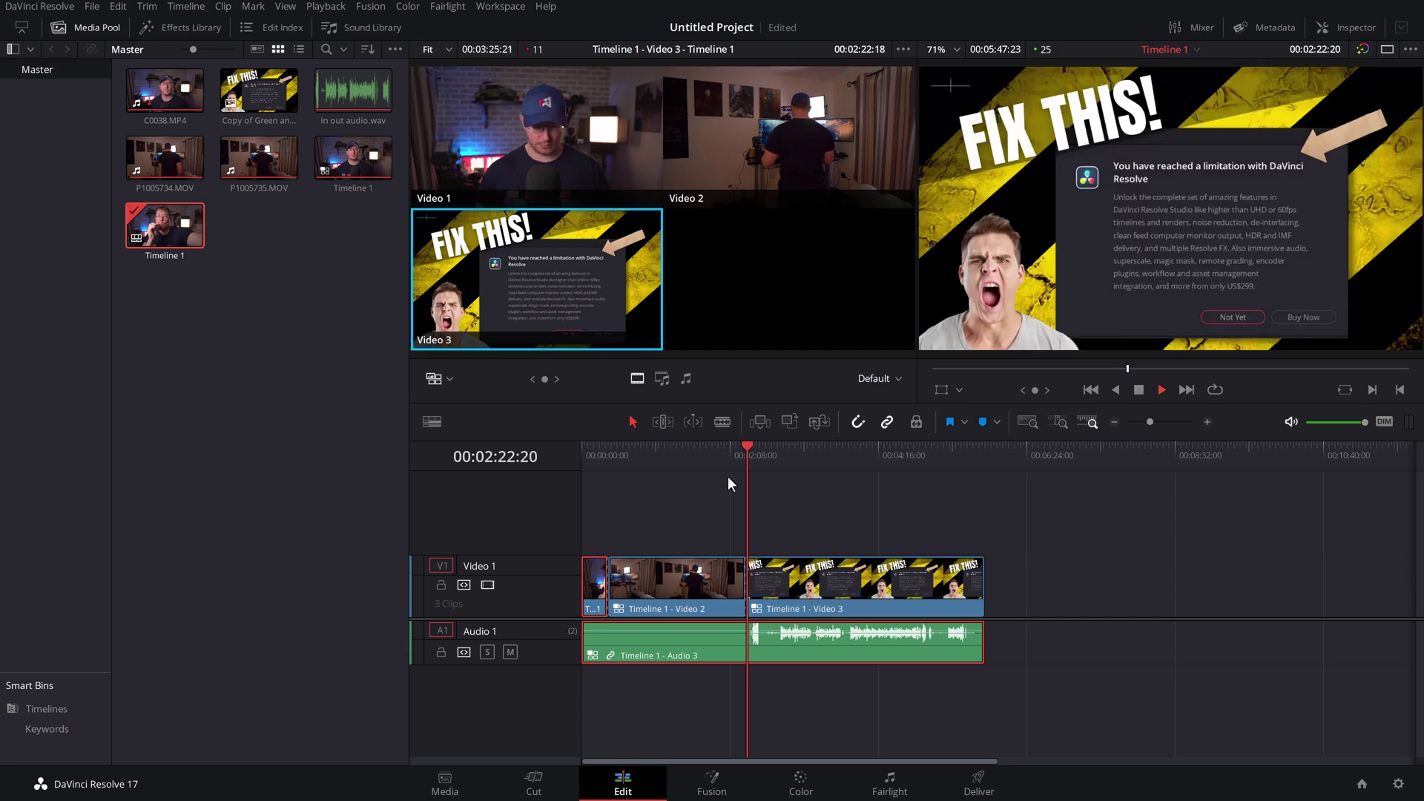
click(776, 458)
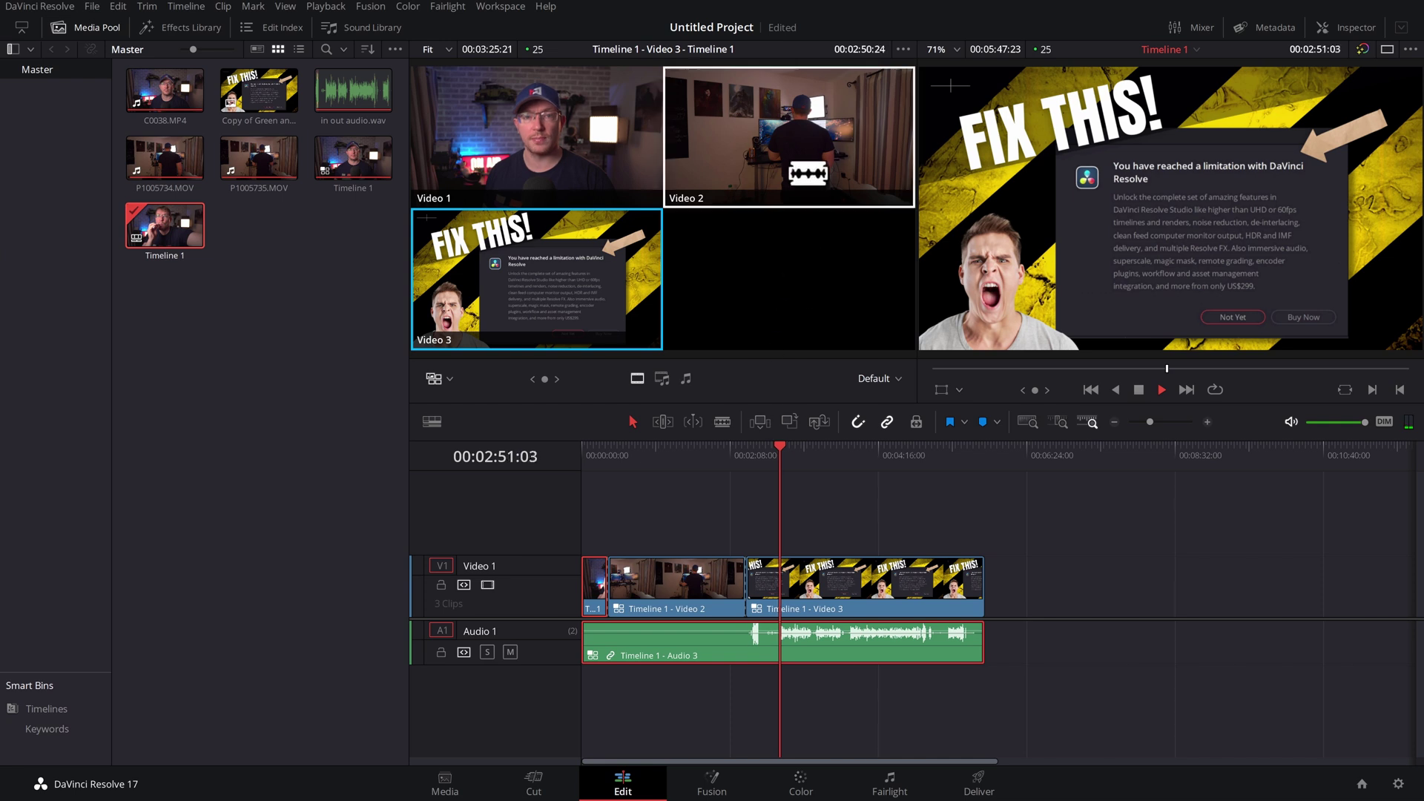
click(810, 162)
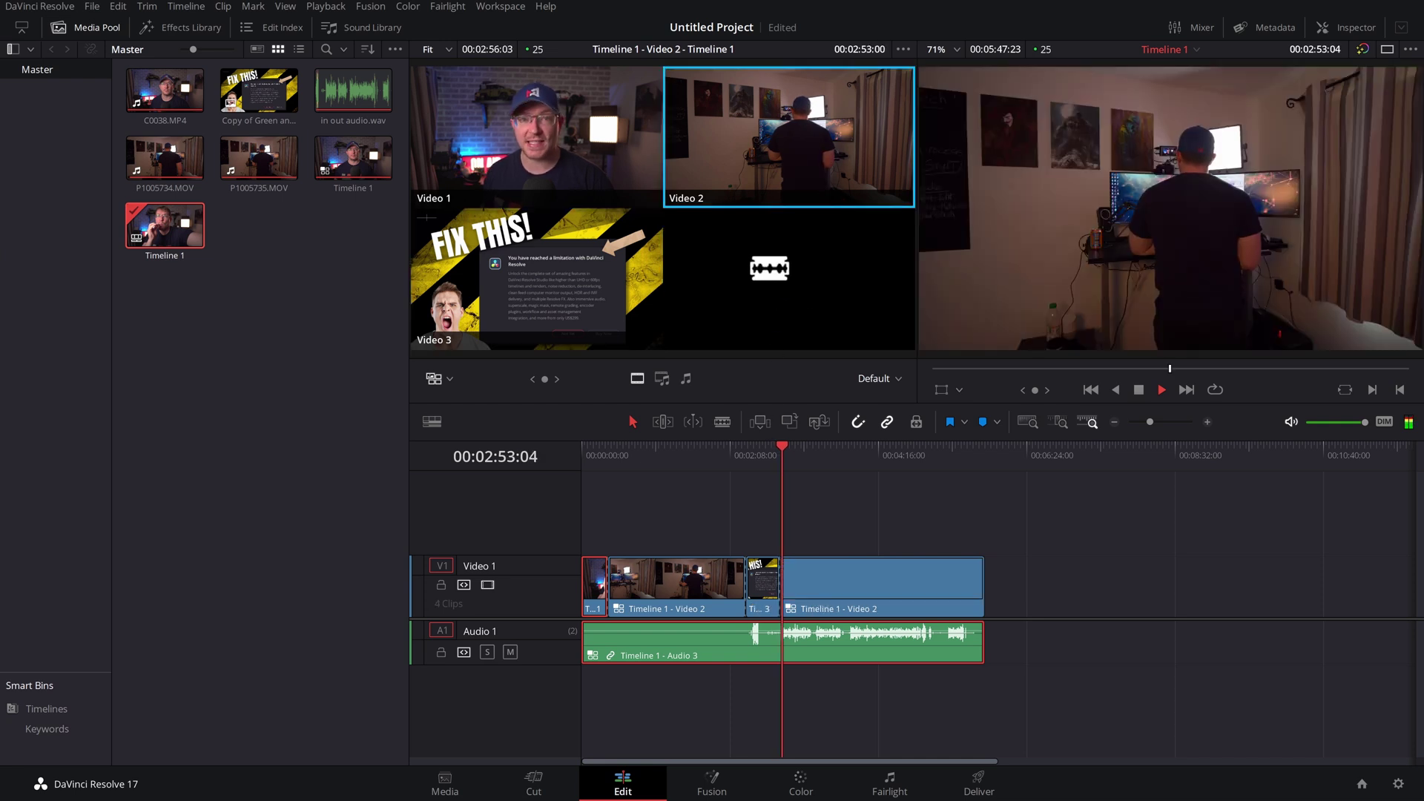
click(537, 137)
key(space)
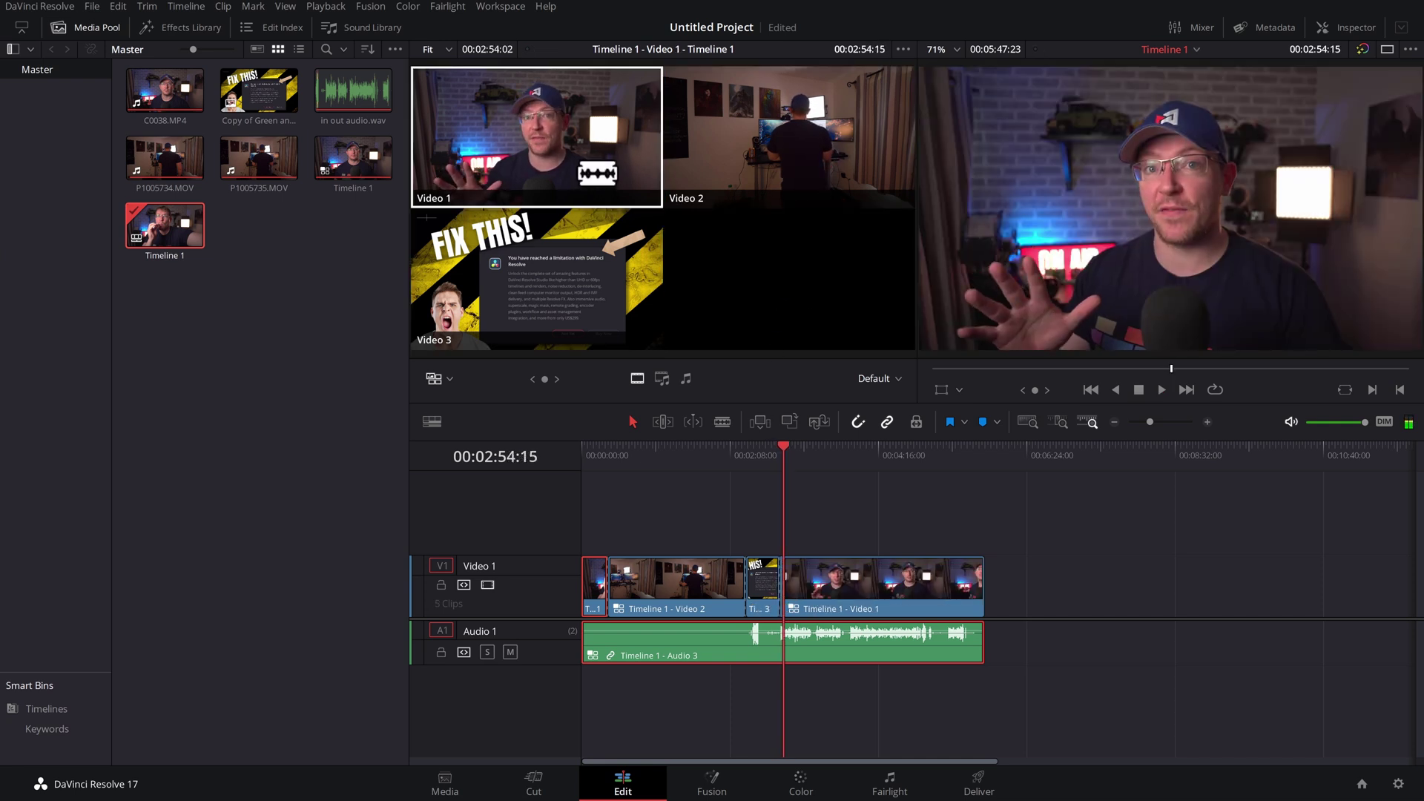